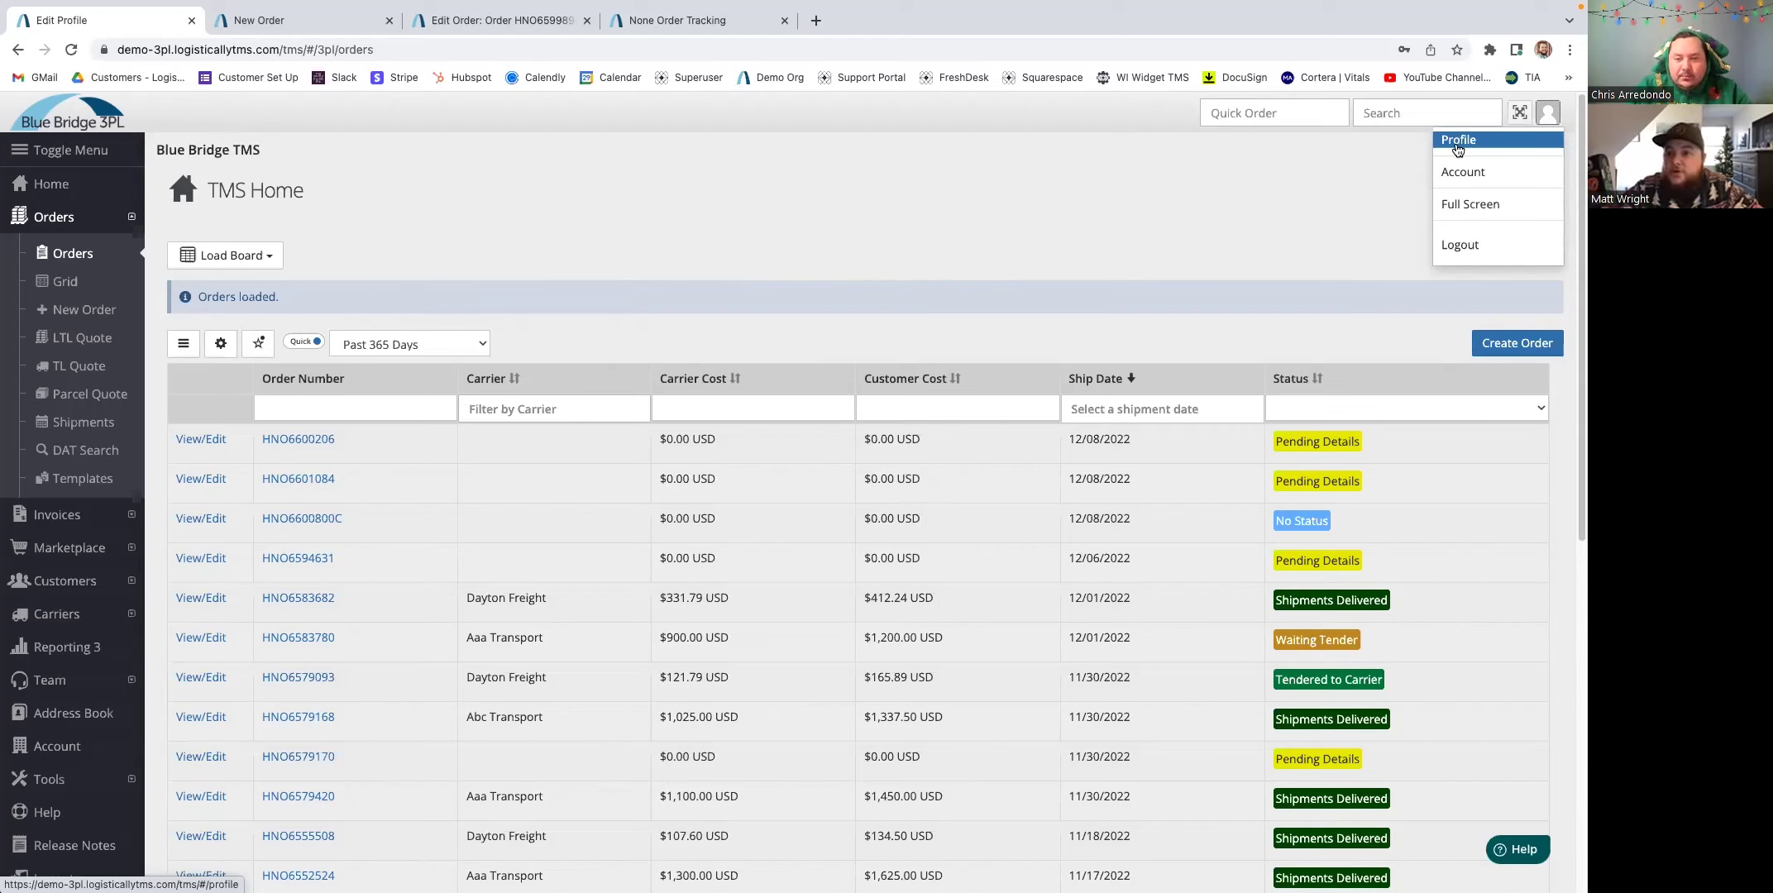
Step: Switch to the new order form and get rates for the Green Bay to Park City lane
left_click(1299, 230)
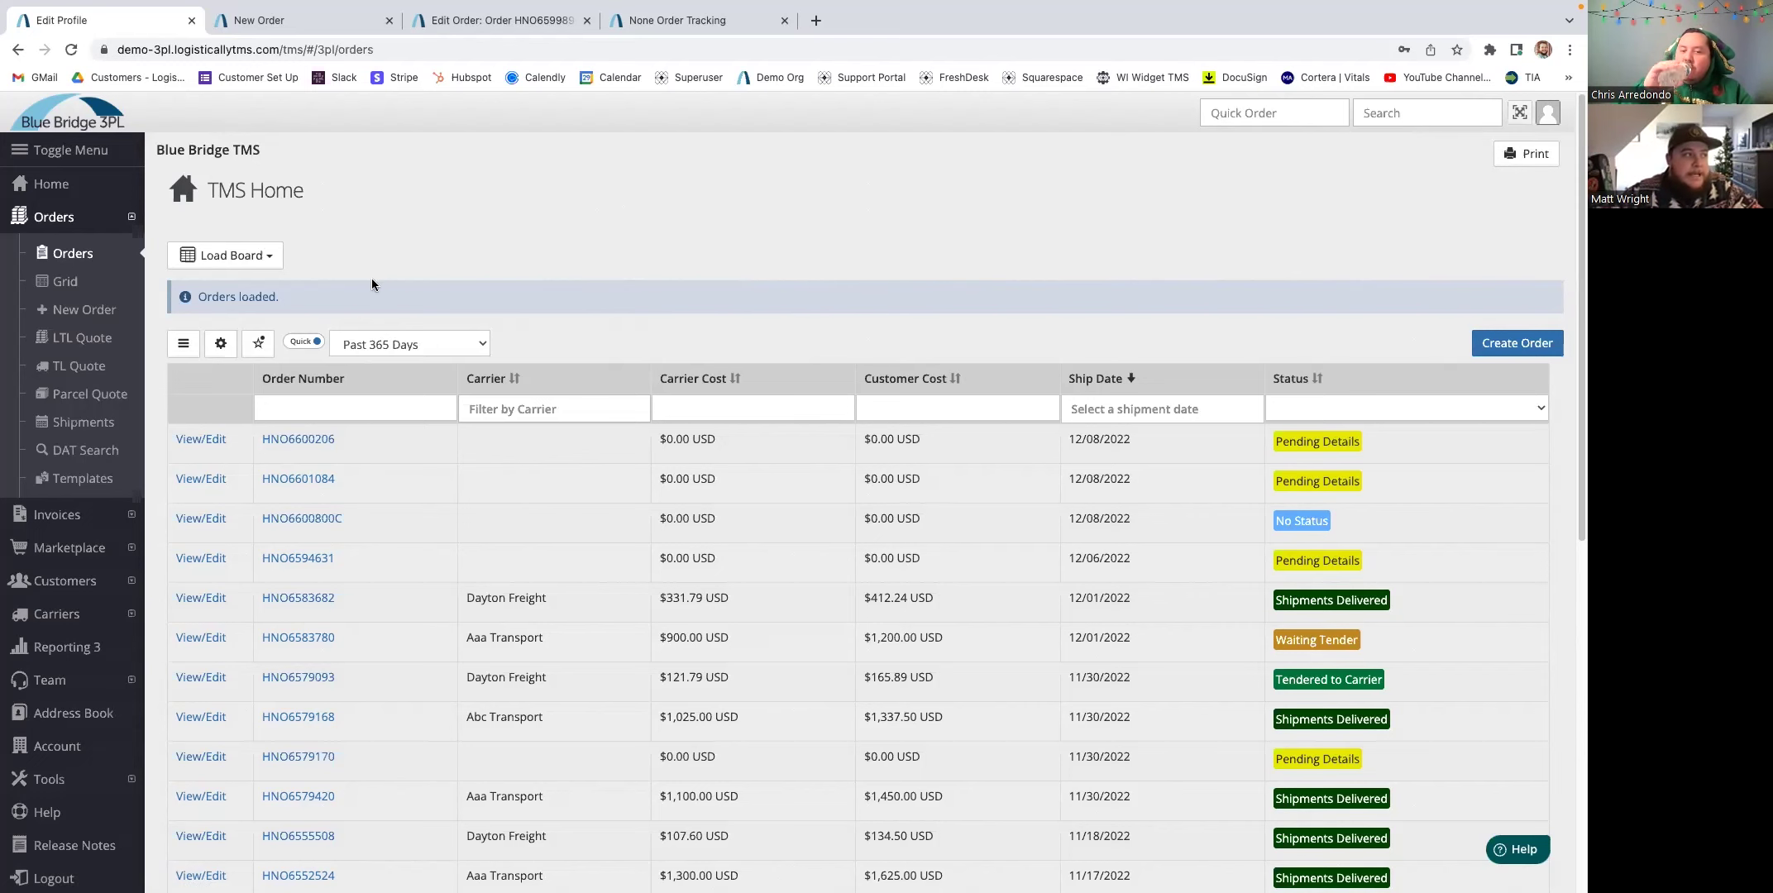
left_click(318, 24)
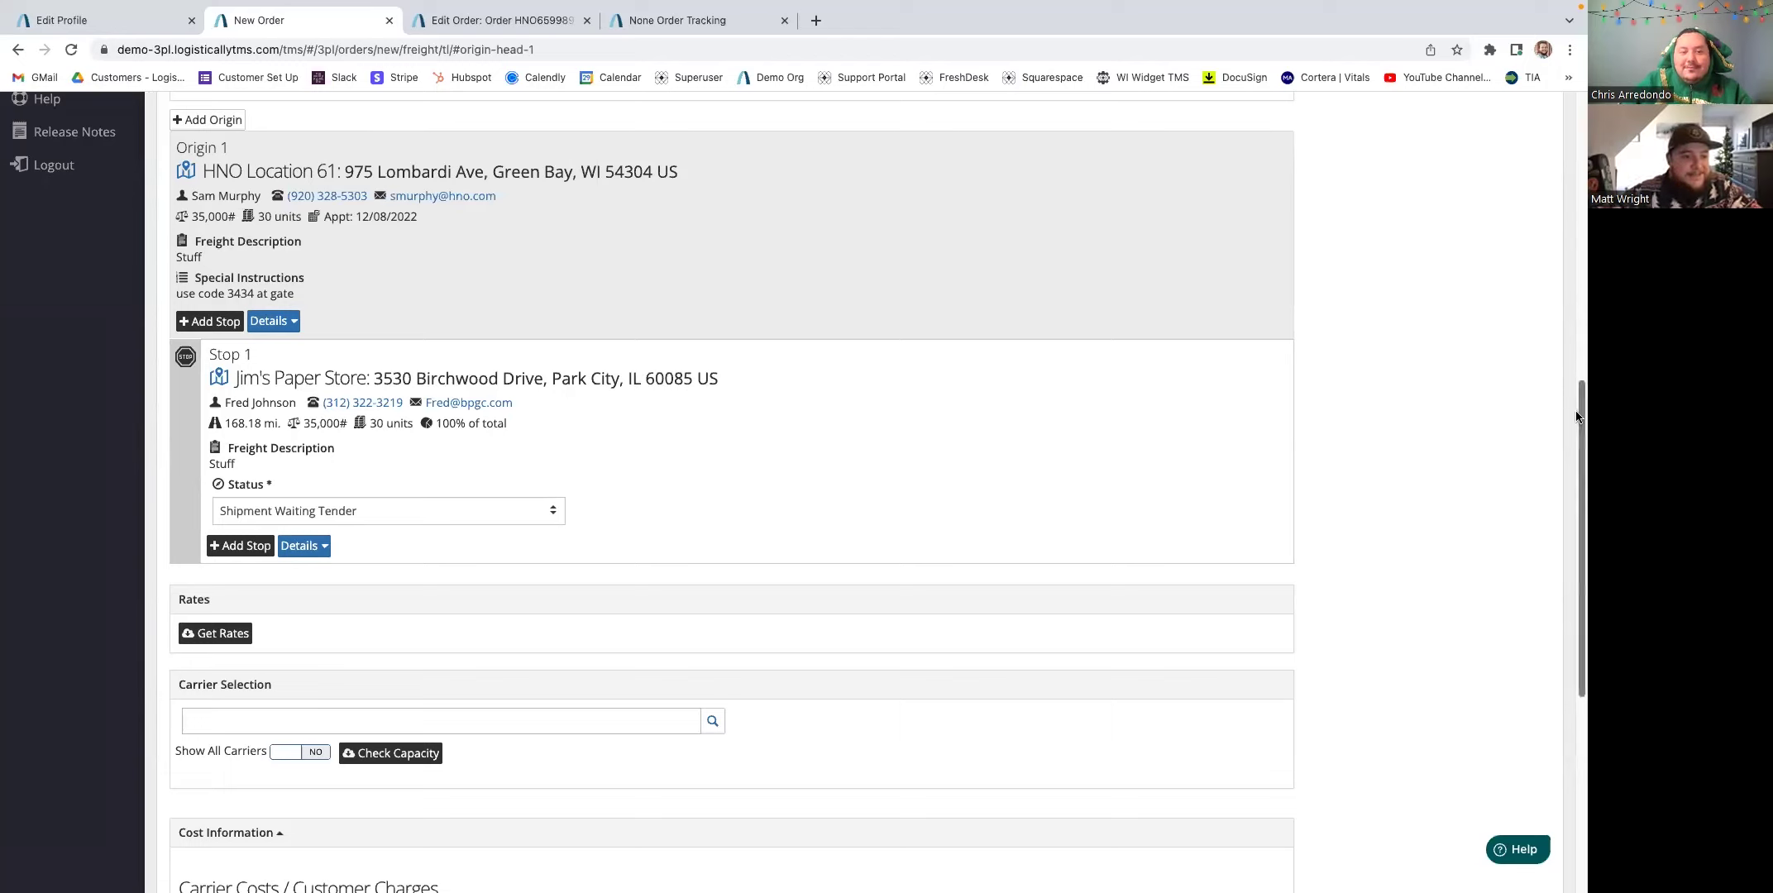
left_click_drag(1578, 416, 1578, 466)
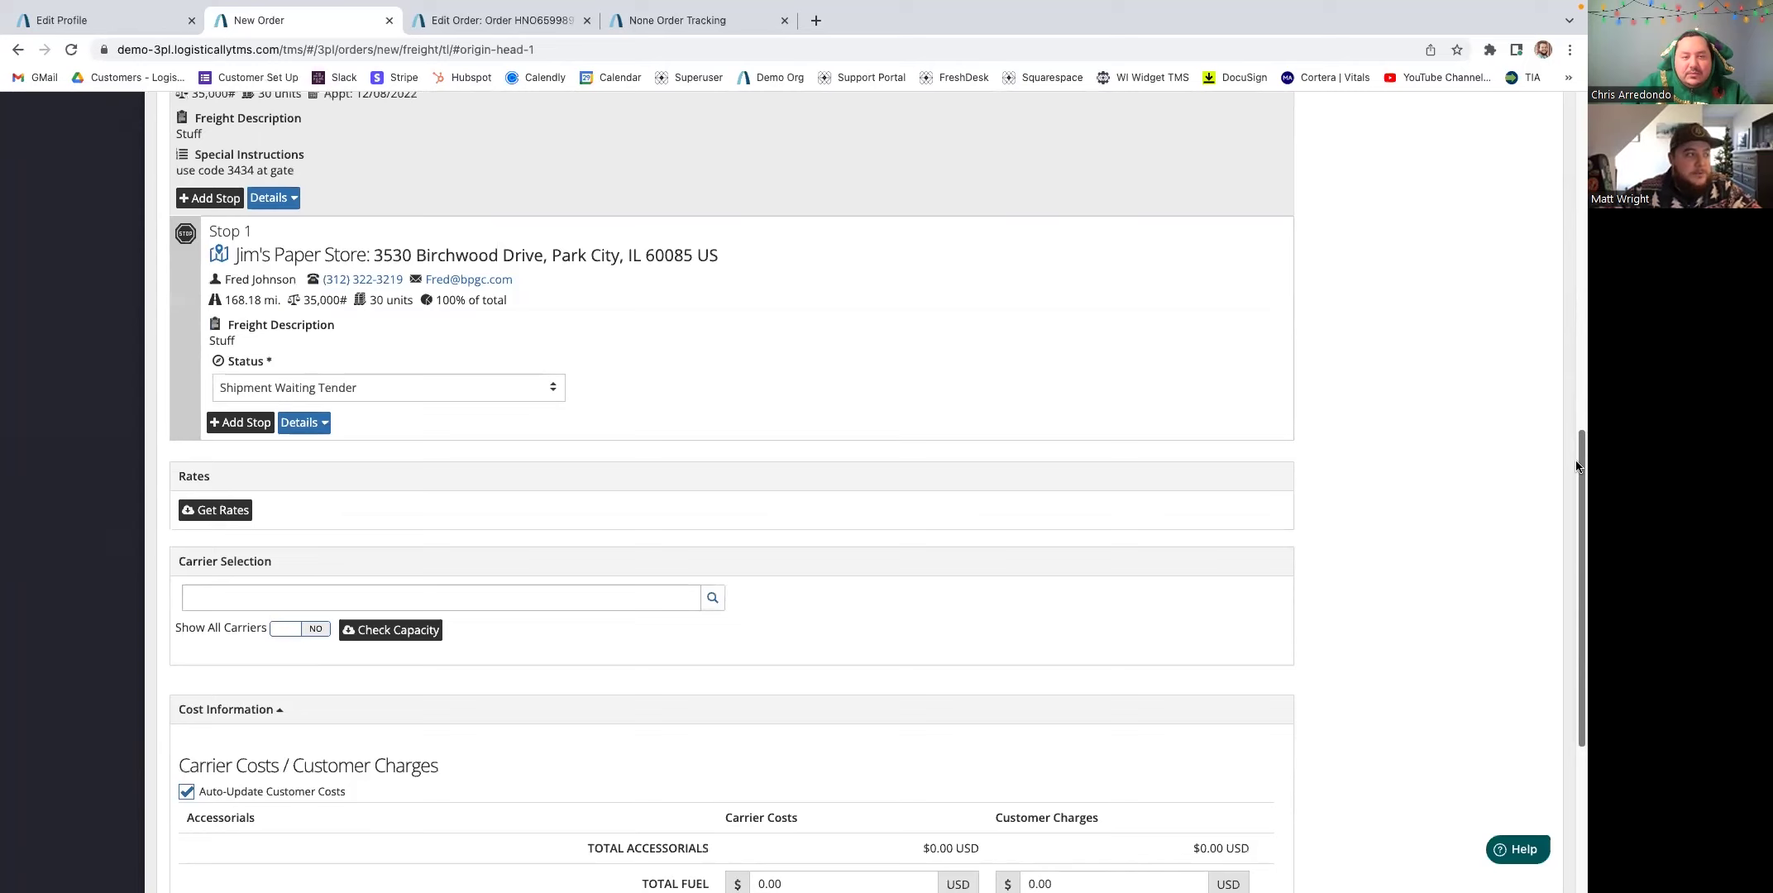
left_click(231, 511)
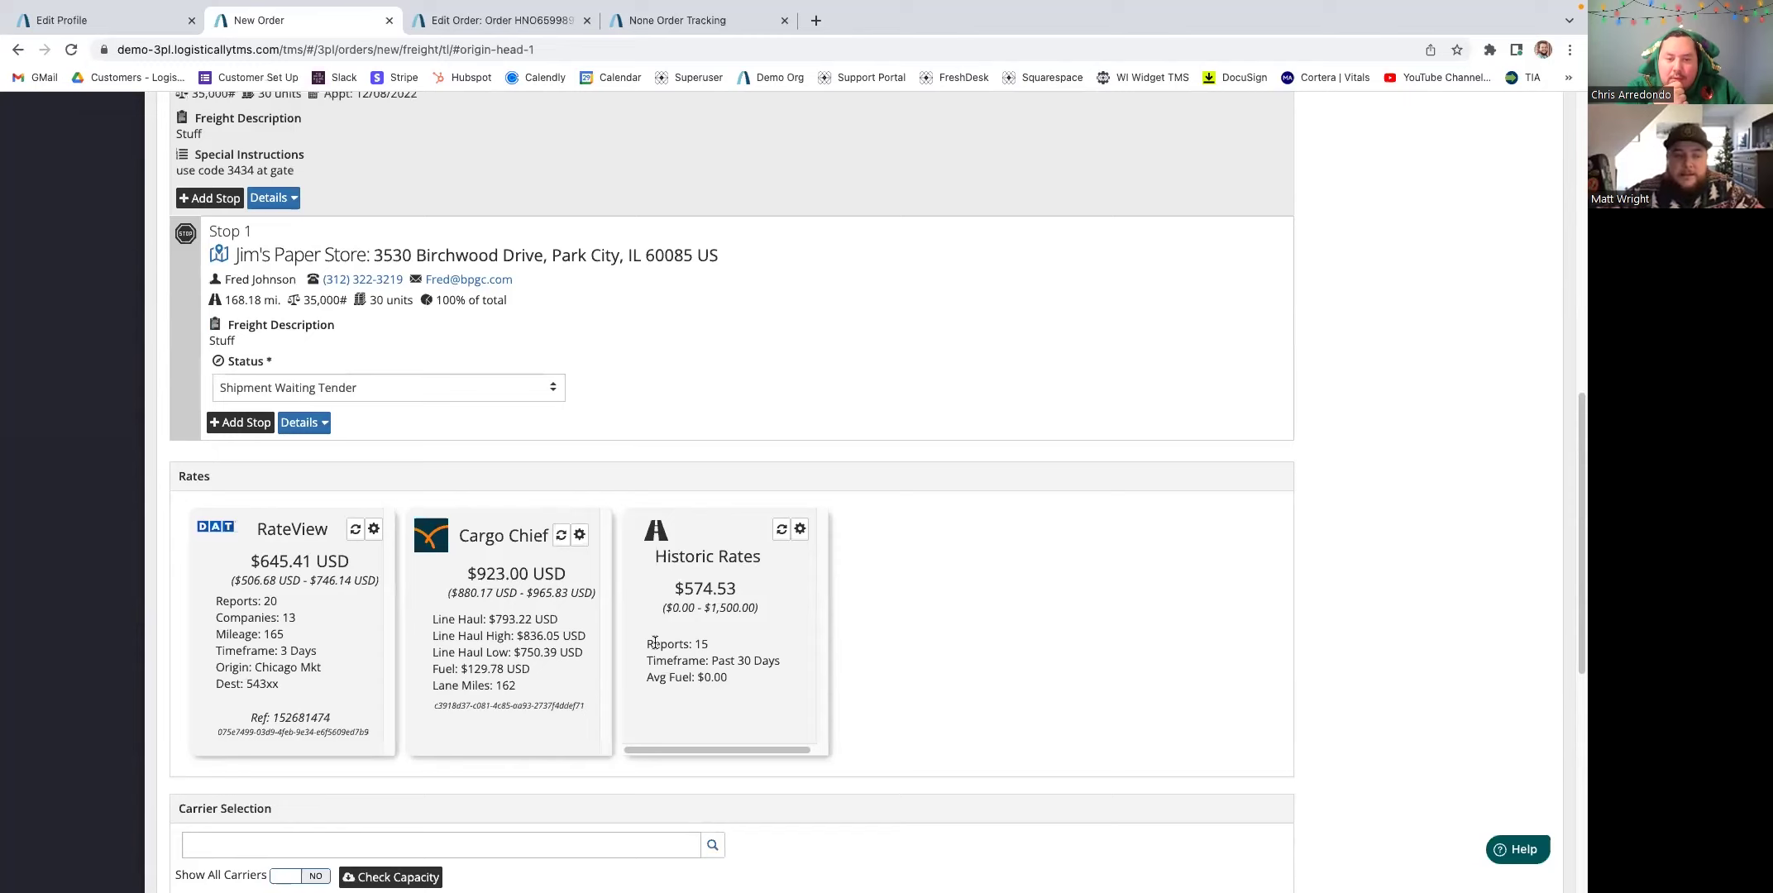
Step: Check carrier capacity for the new order and view the matching carriers from C4
scroll(1575, 523, "down", 4)
scroll(1576, 524, "down", 2)
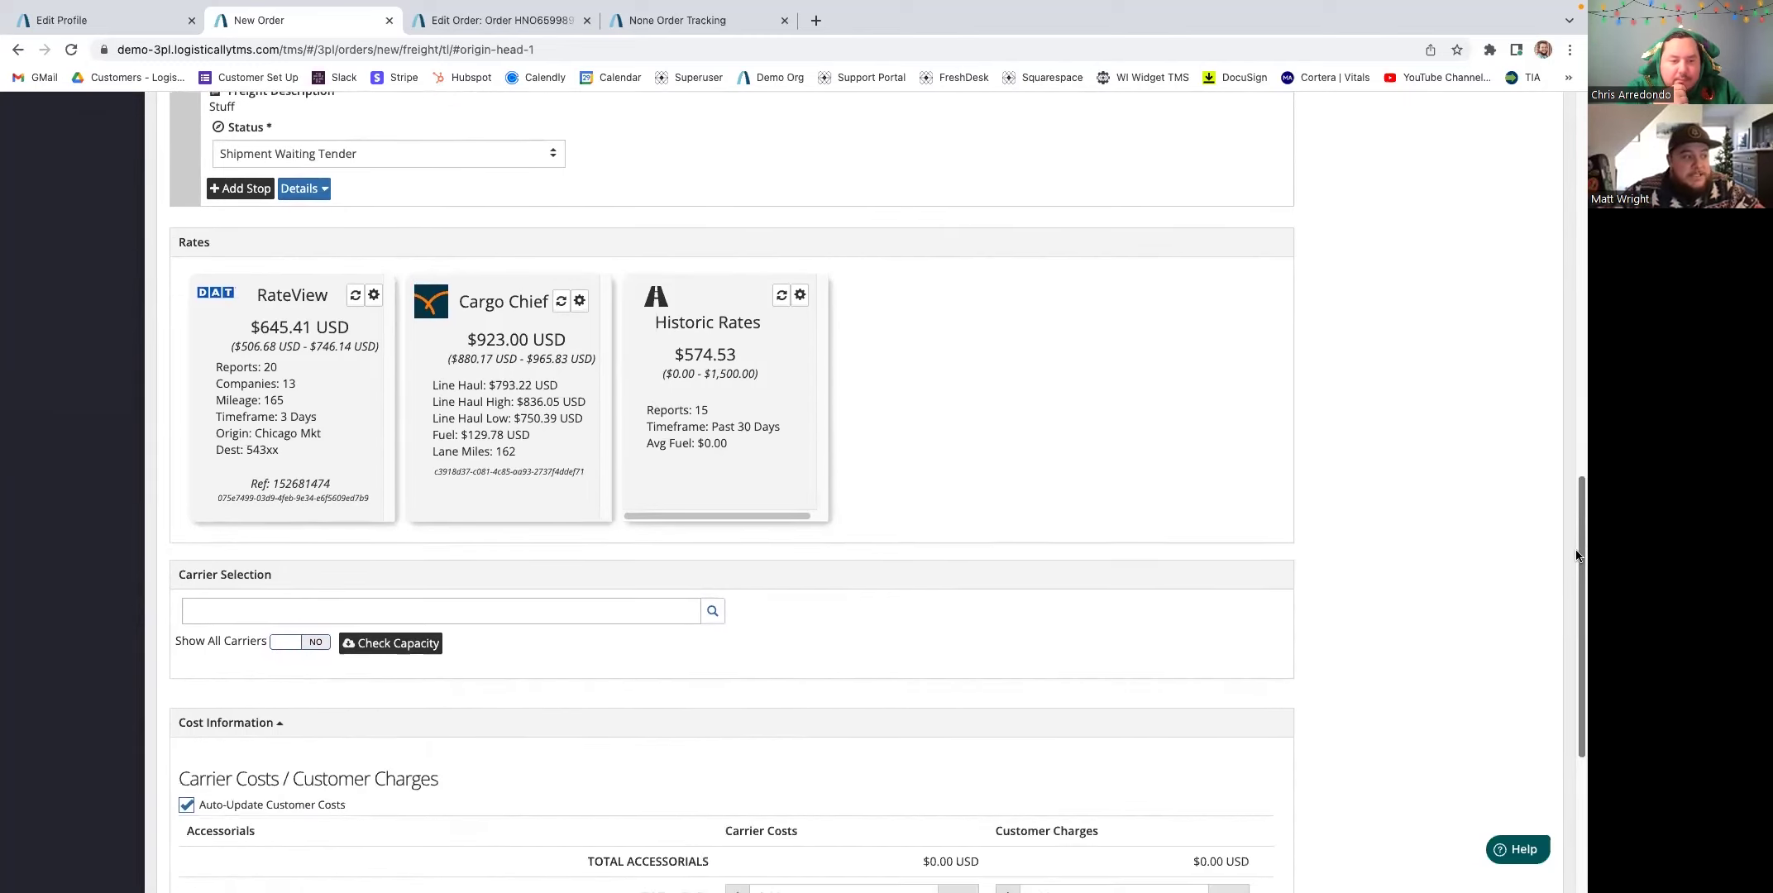
left_click(422, 652)
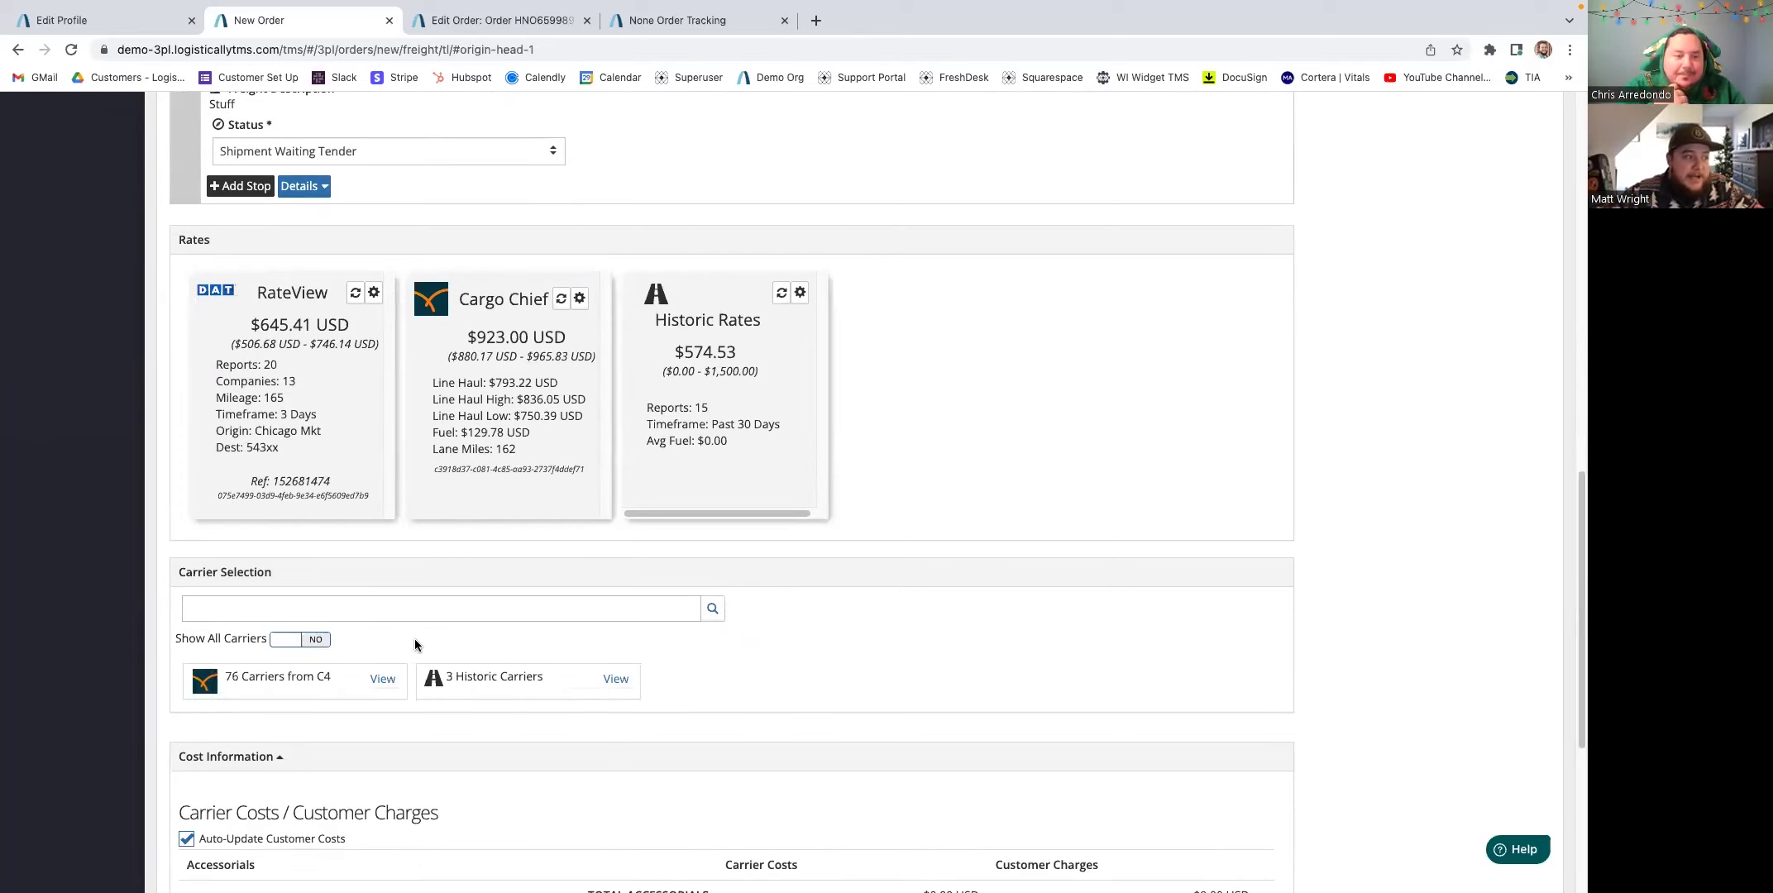
left_click(382, 679)
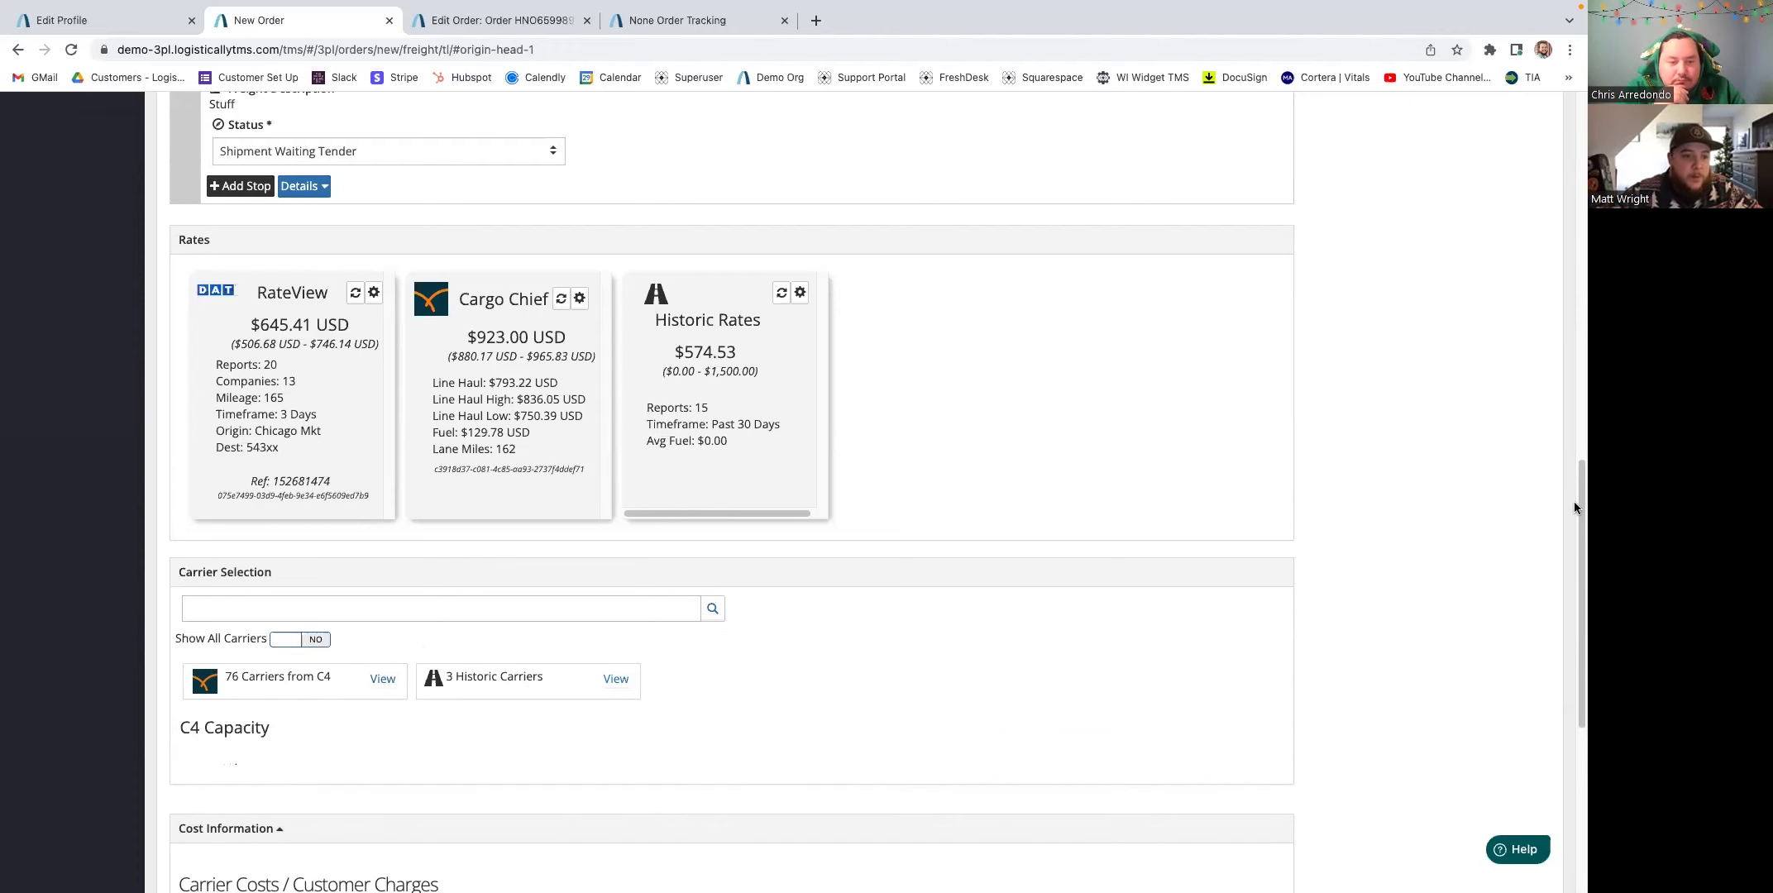
scroll(1572, 537, "down", 5)
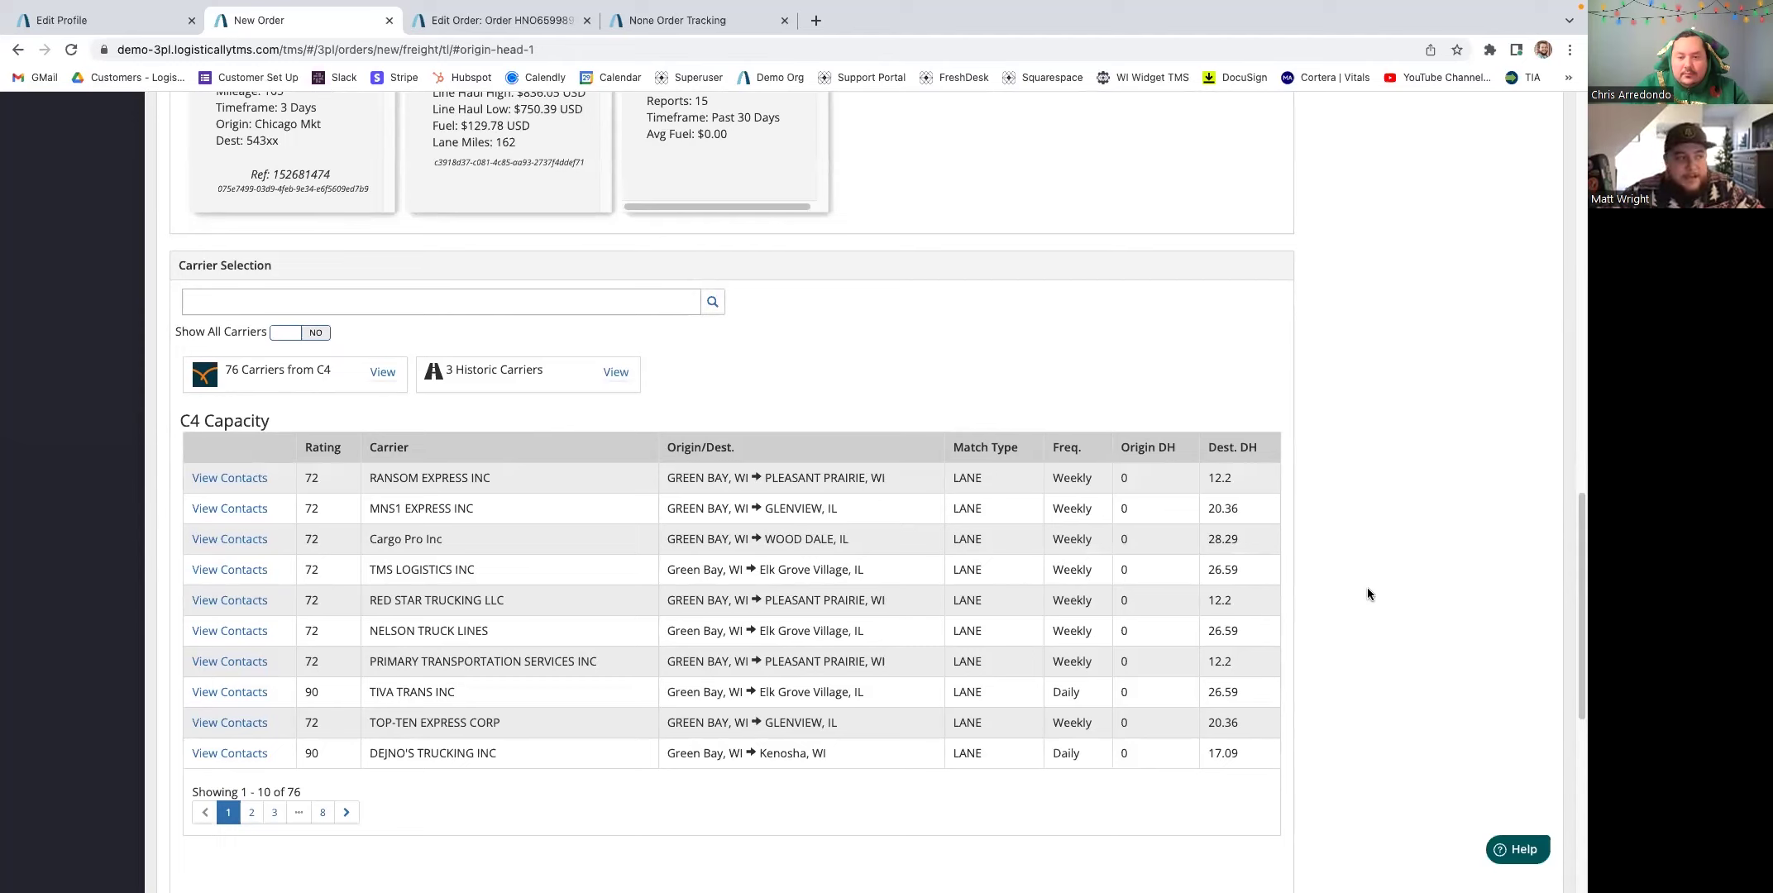
left_click(198, 301)
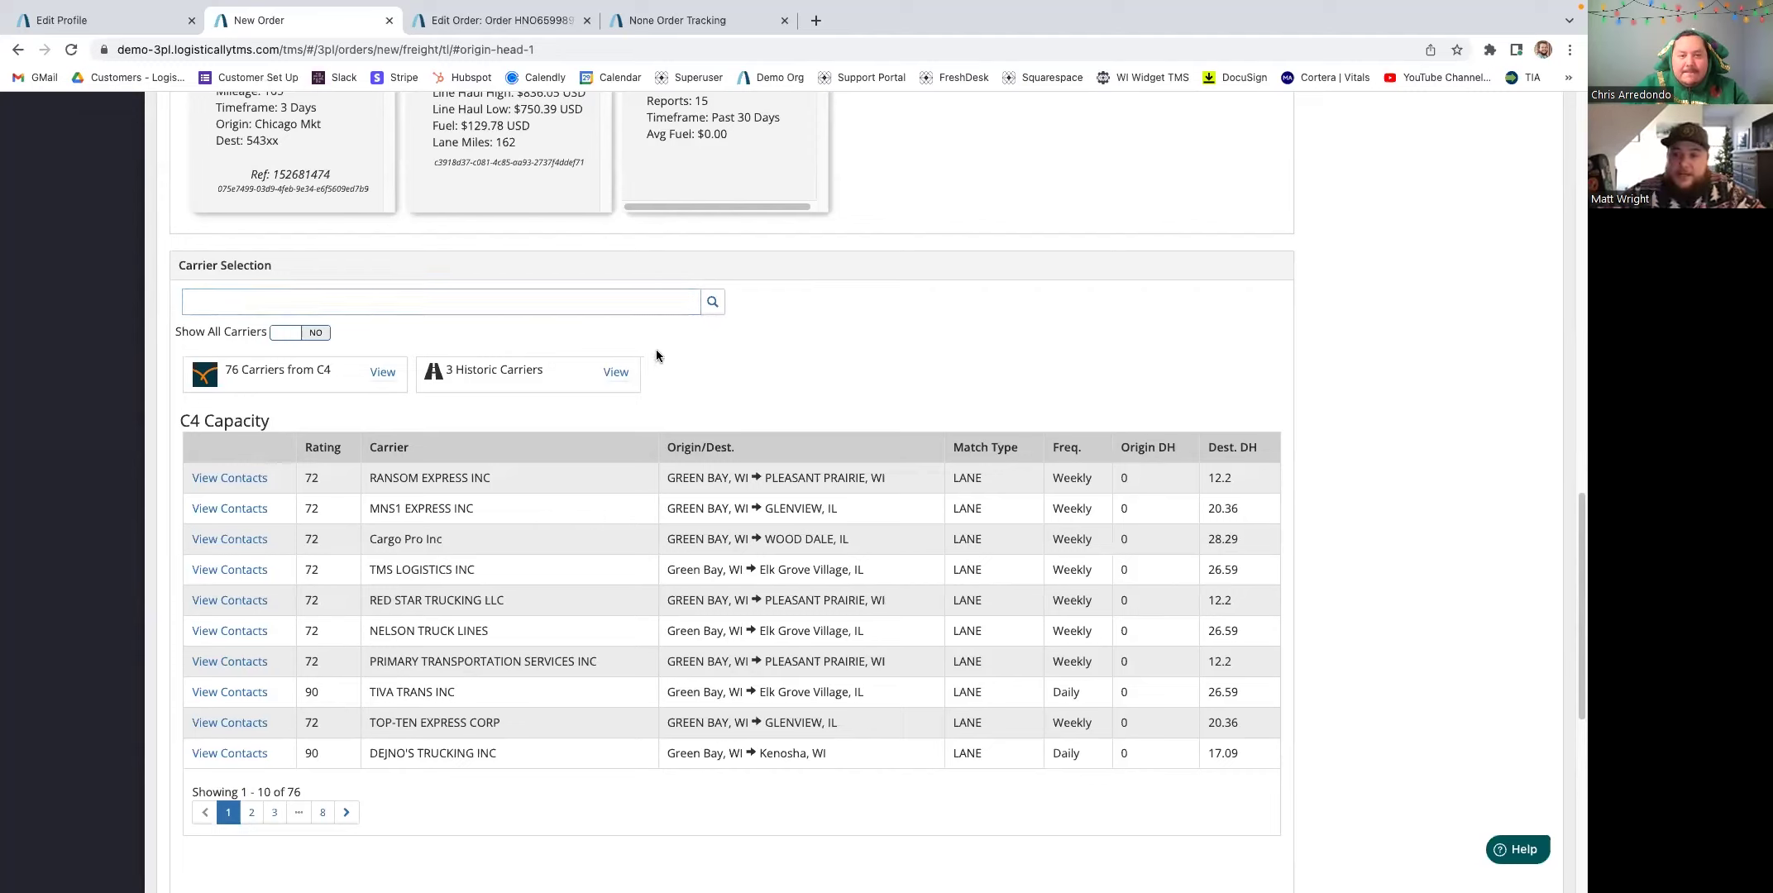
left_click(274, 311)
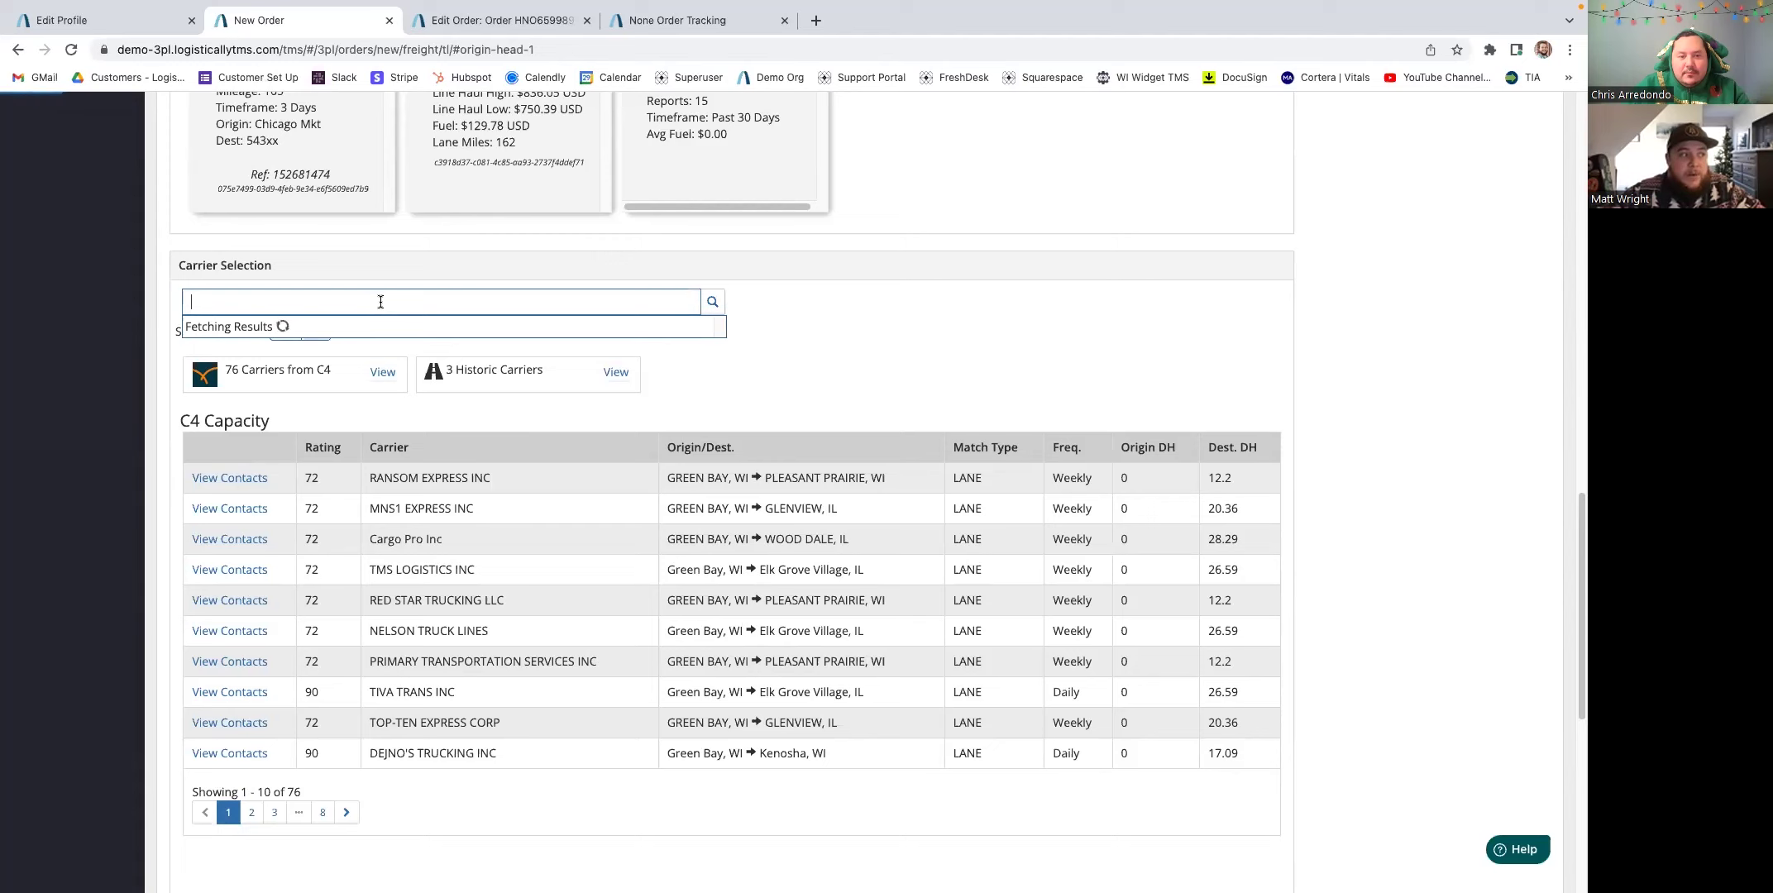
left_click(881, 351)
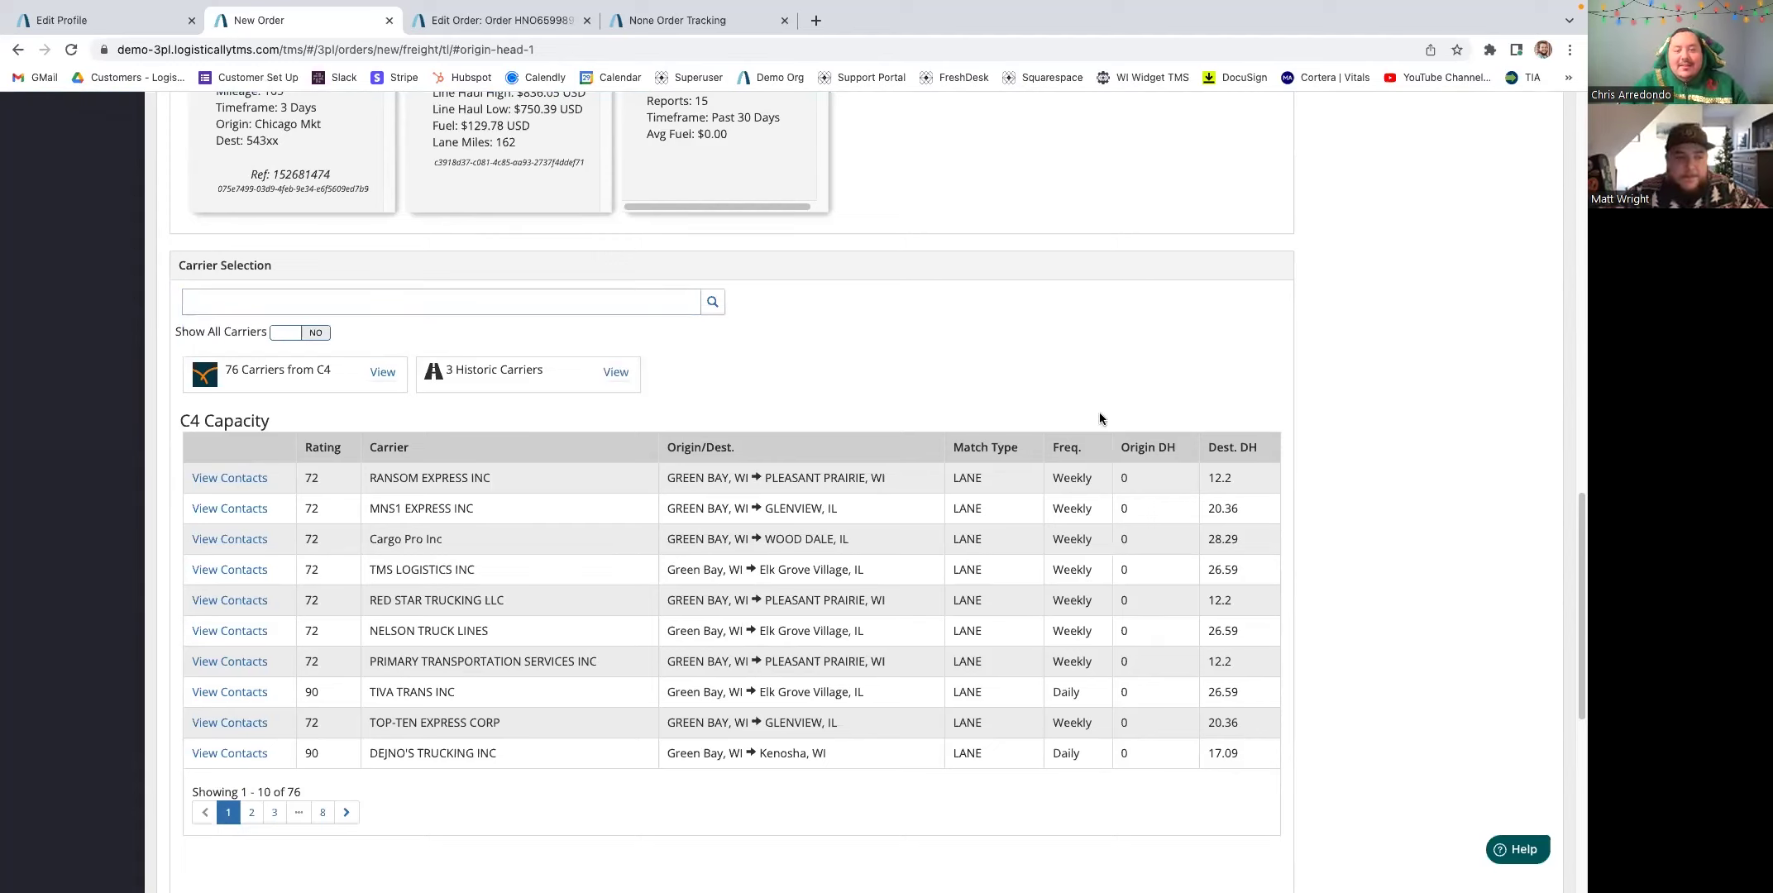
Step: Save the new order with a Pending Details status and open its Bids page
left_click_drag(1577, 590, 1555, 785)
left_click(212, 815)
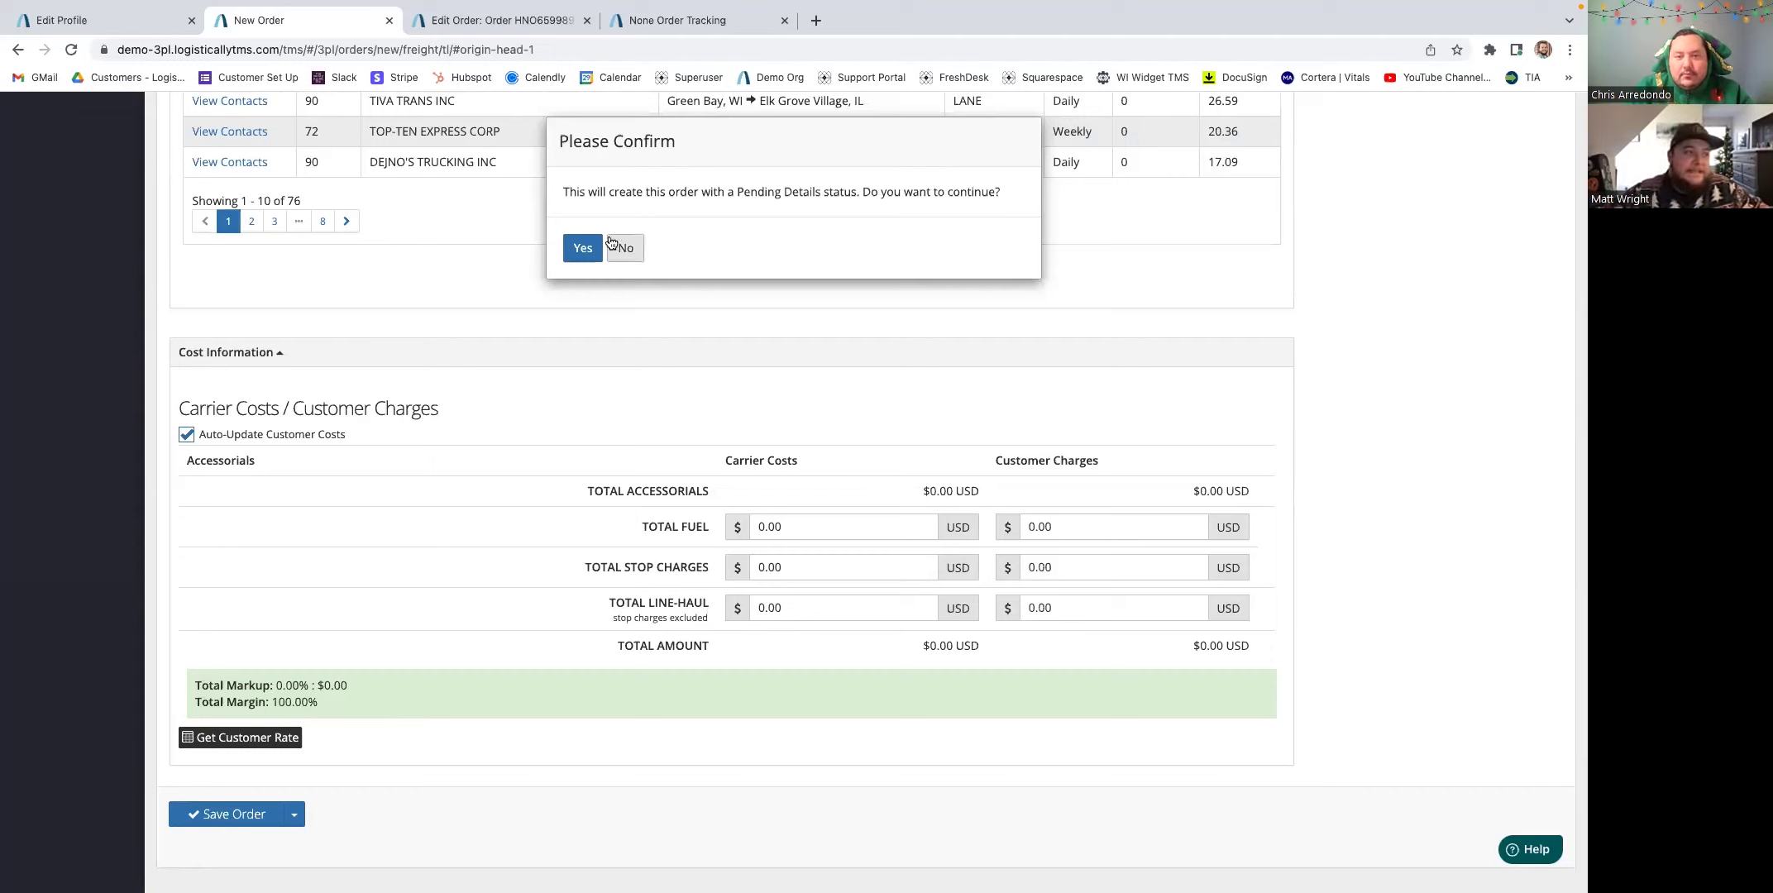
left_click(583, 251)
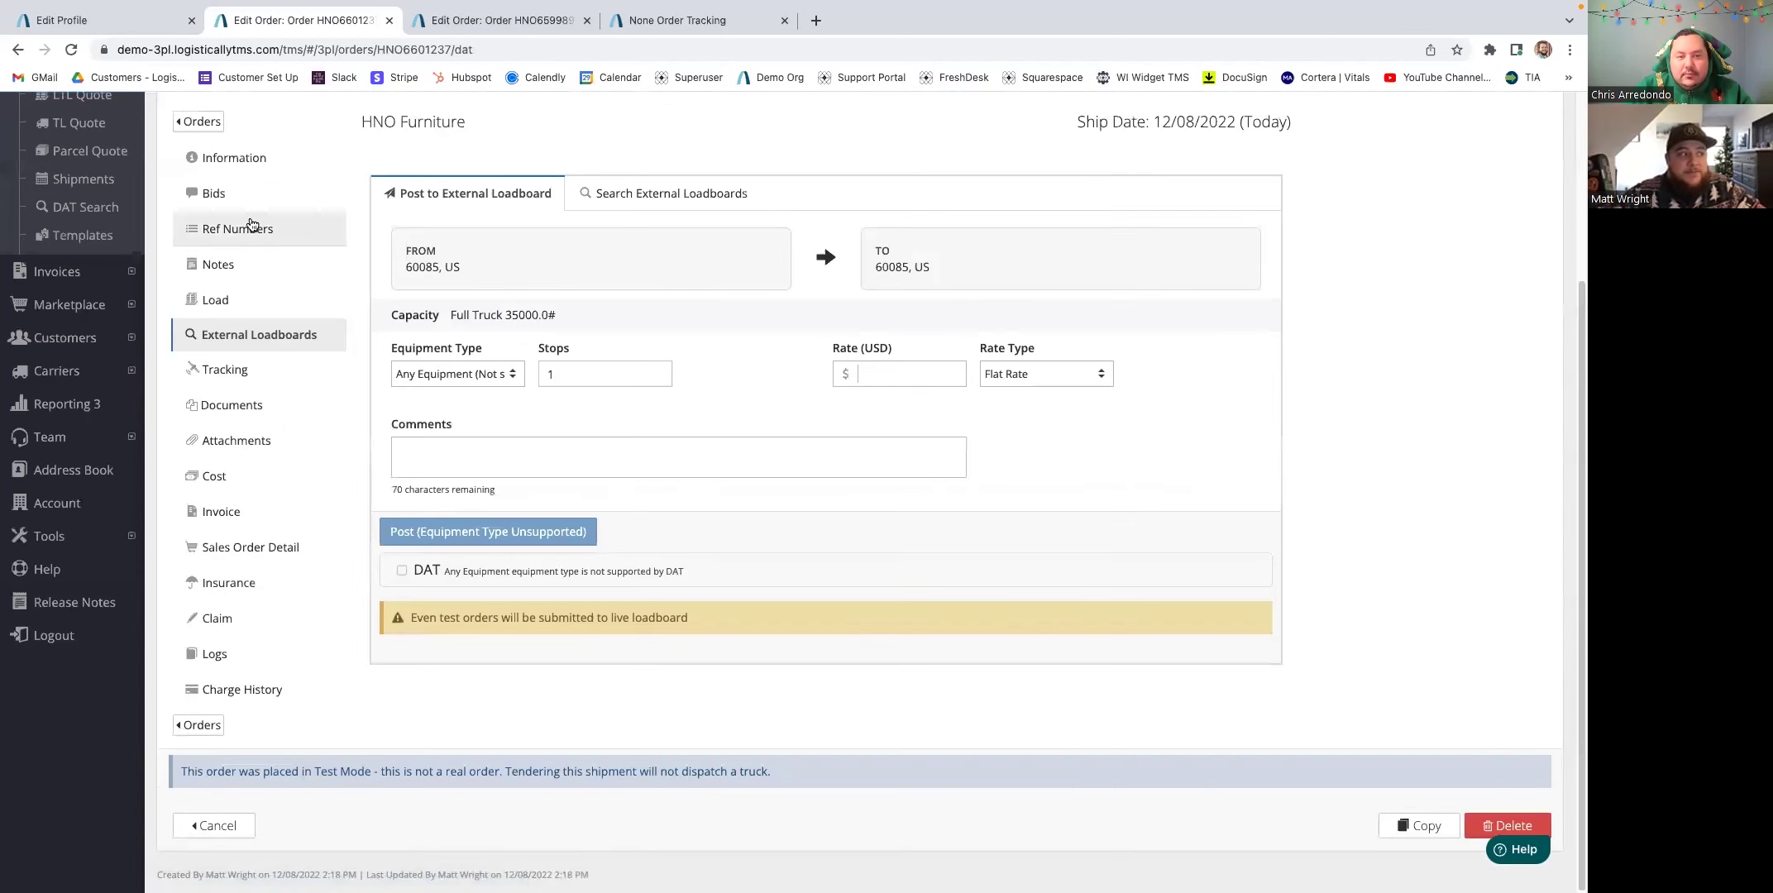
left_click(242, 193)
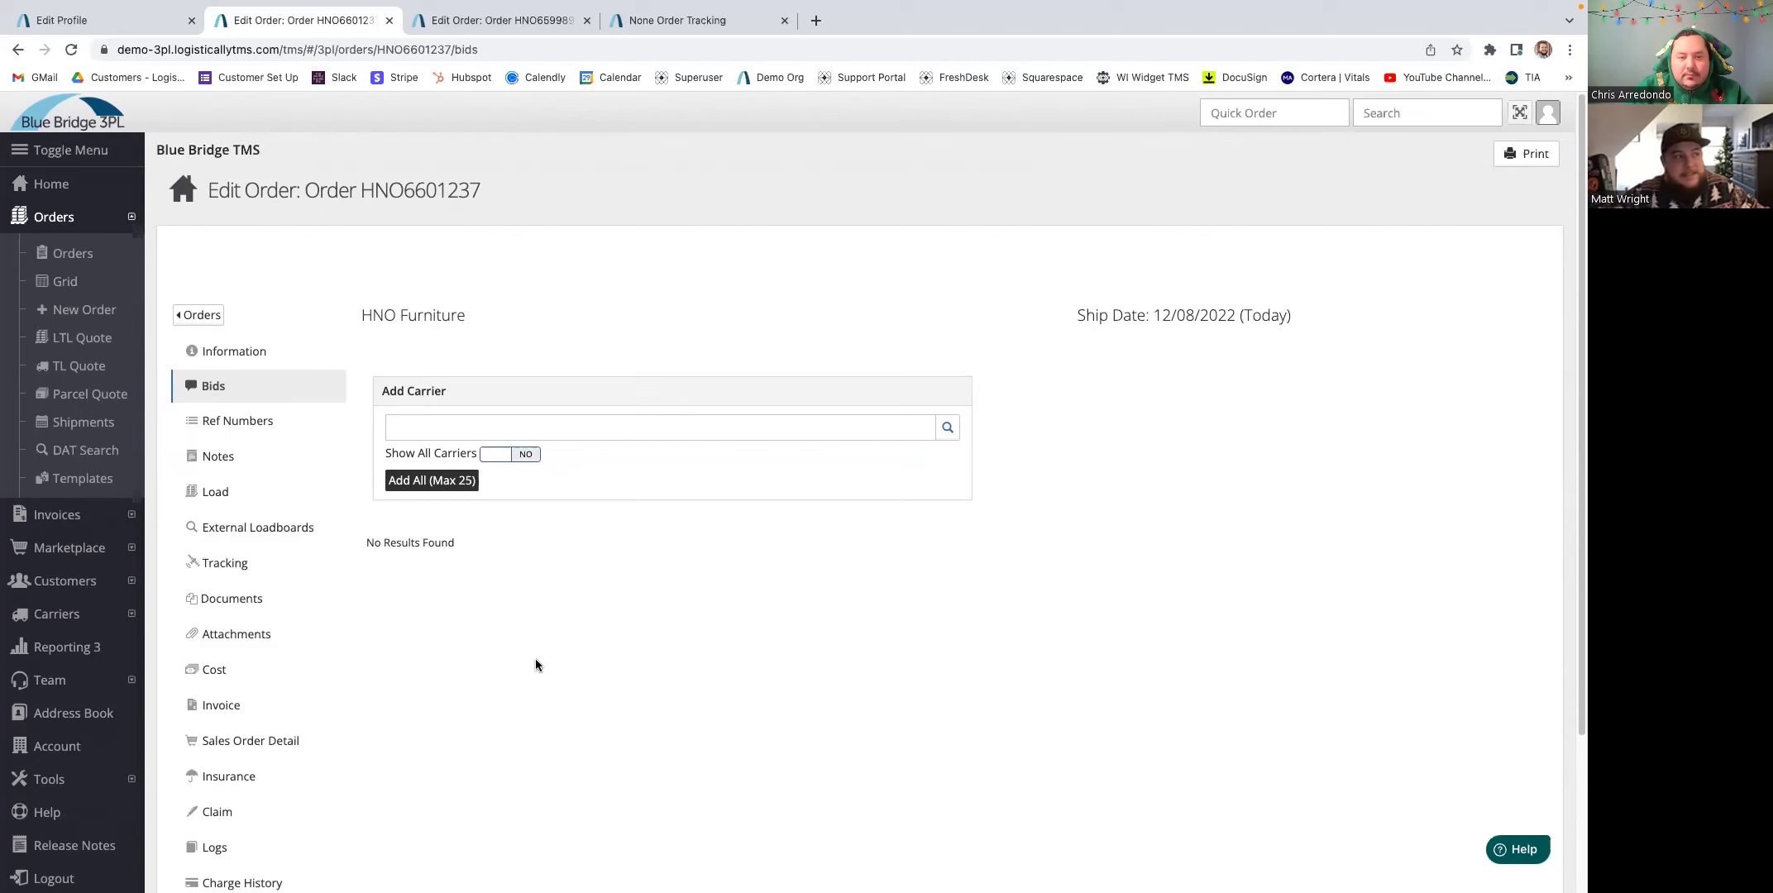
Step: Switch to the HNO Furniture order shipping 12/09/2022 and review the quotes and estimated dates in its carrier bids
left_click(443, 19)
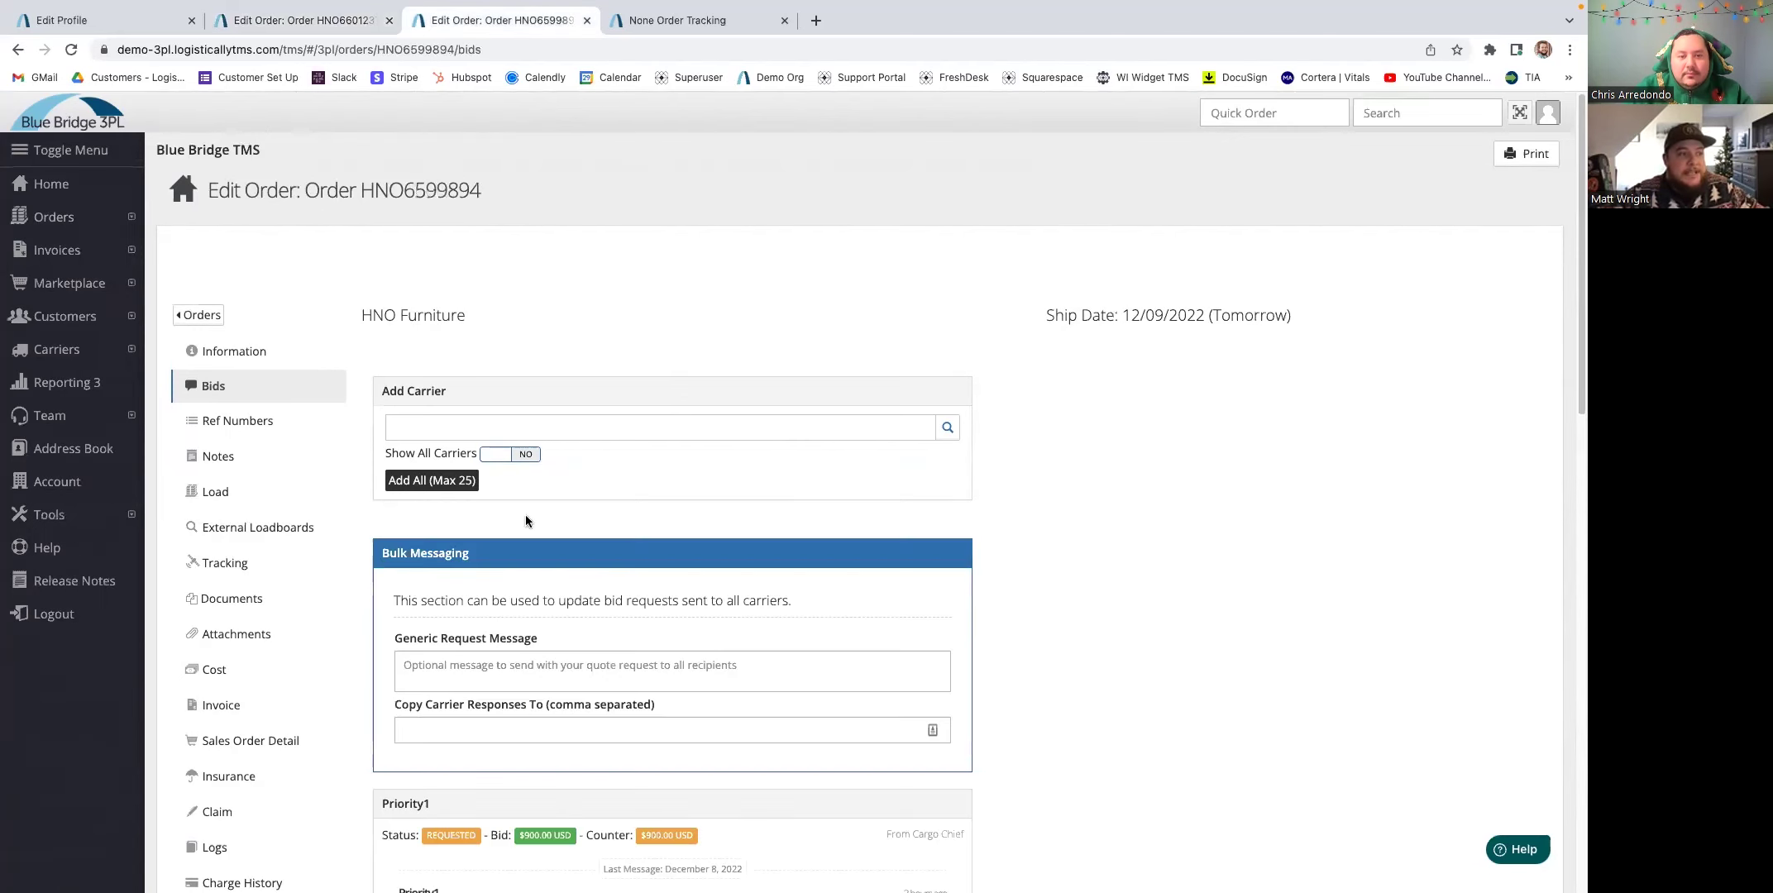
left_click_drag(1572, 193, 1549, 237)
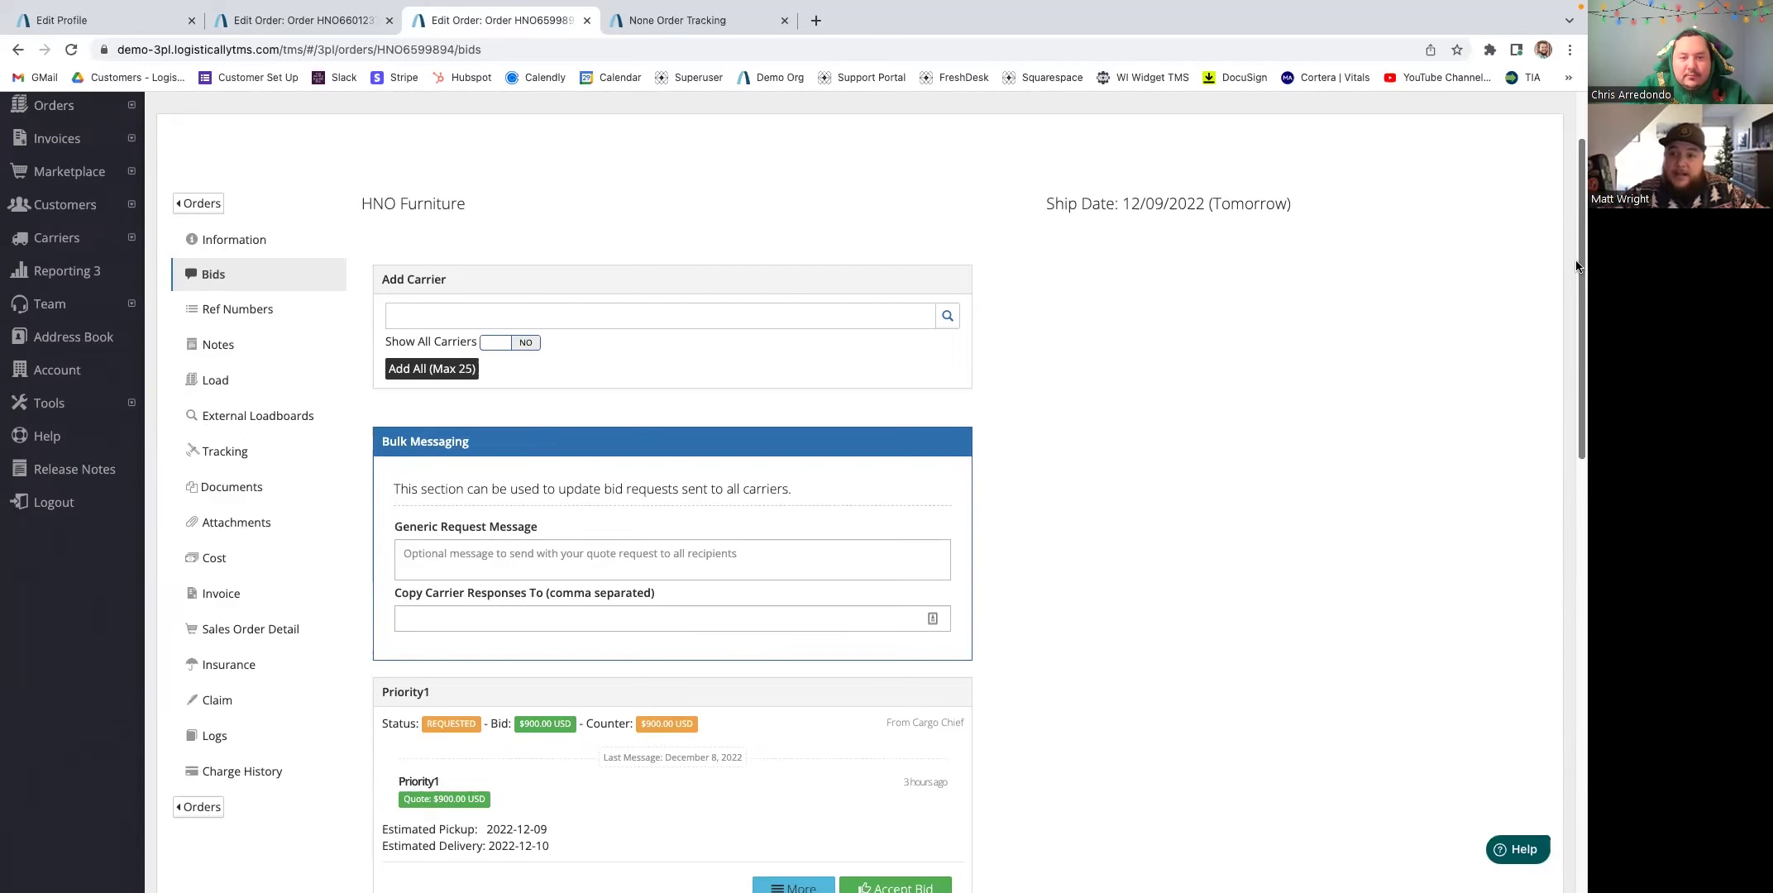
left_click_drag(1576, 265, 1574, 400)
scroll(1574, 400, "down", 8)
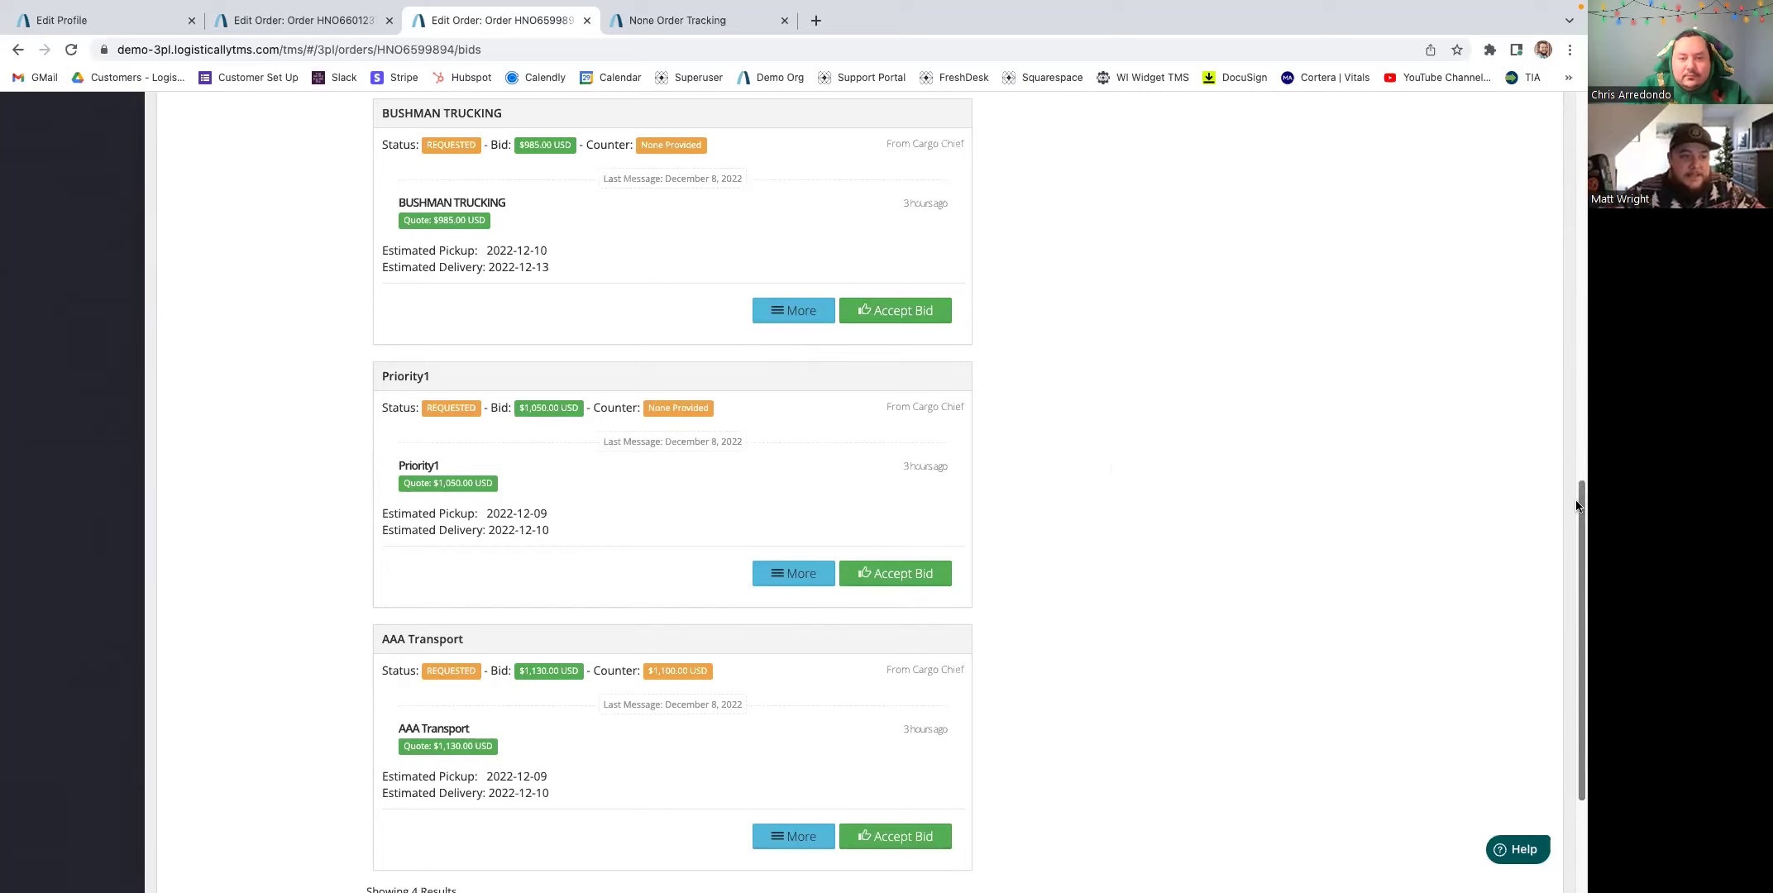
left_click_drag(1578, 500, 1578, 521)
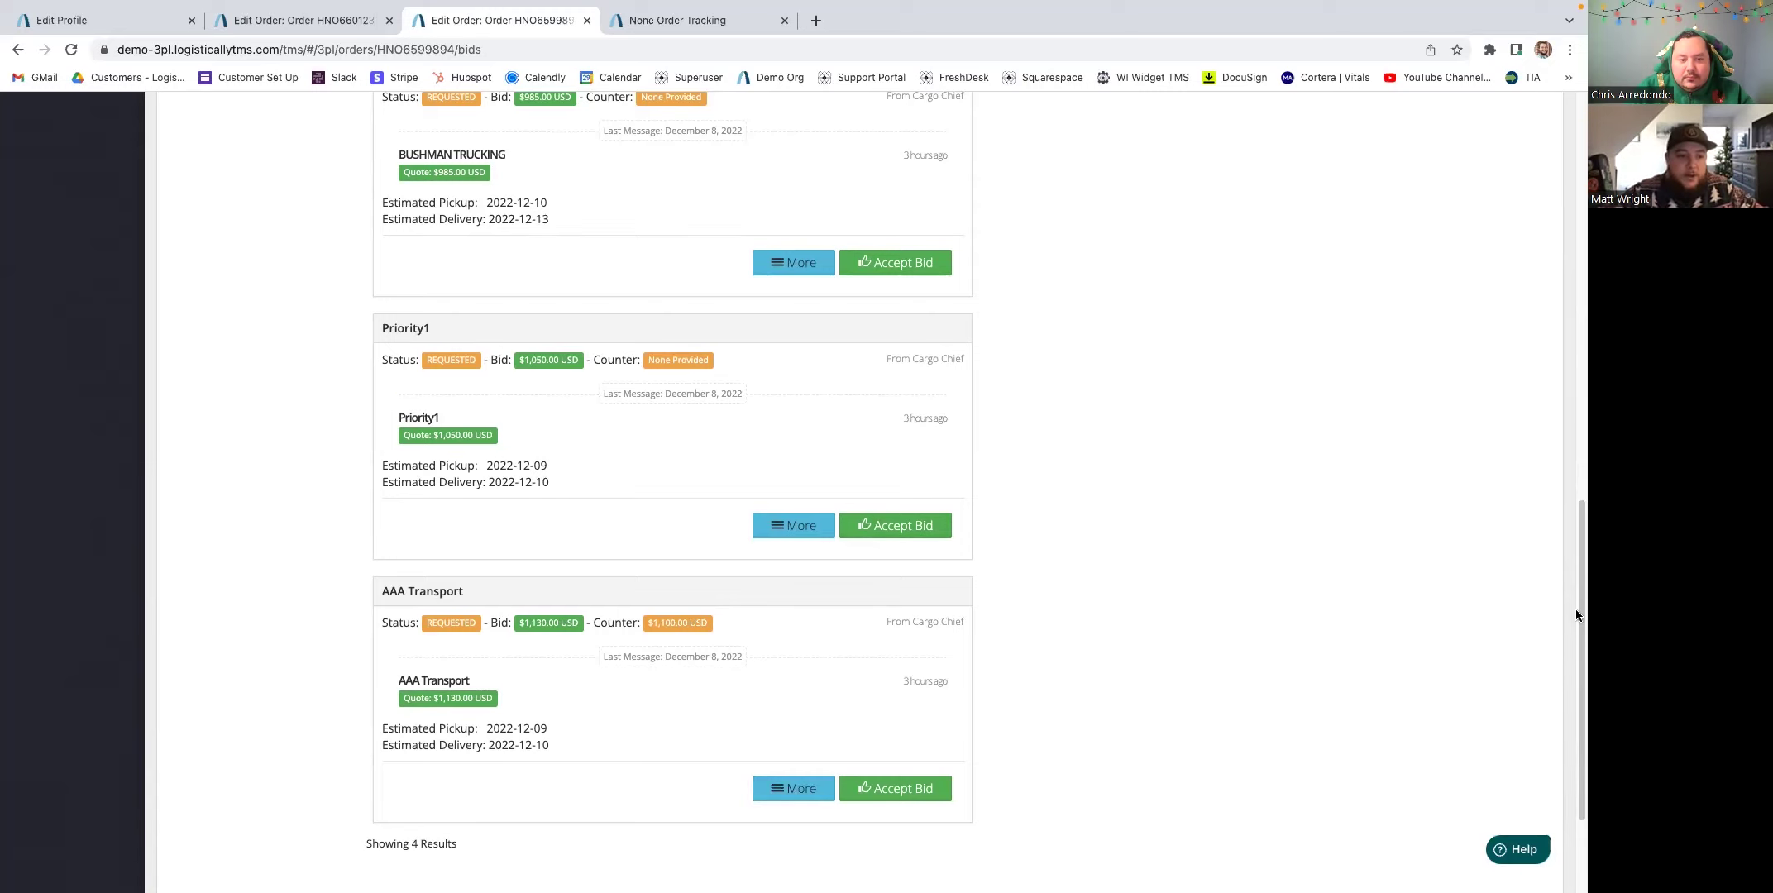
scroll(1240, 662, "up", 1)
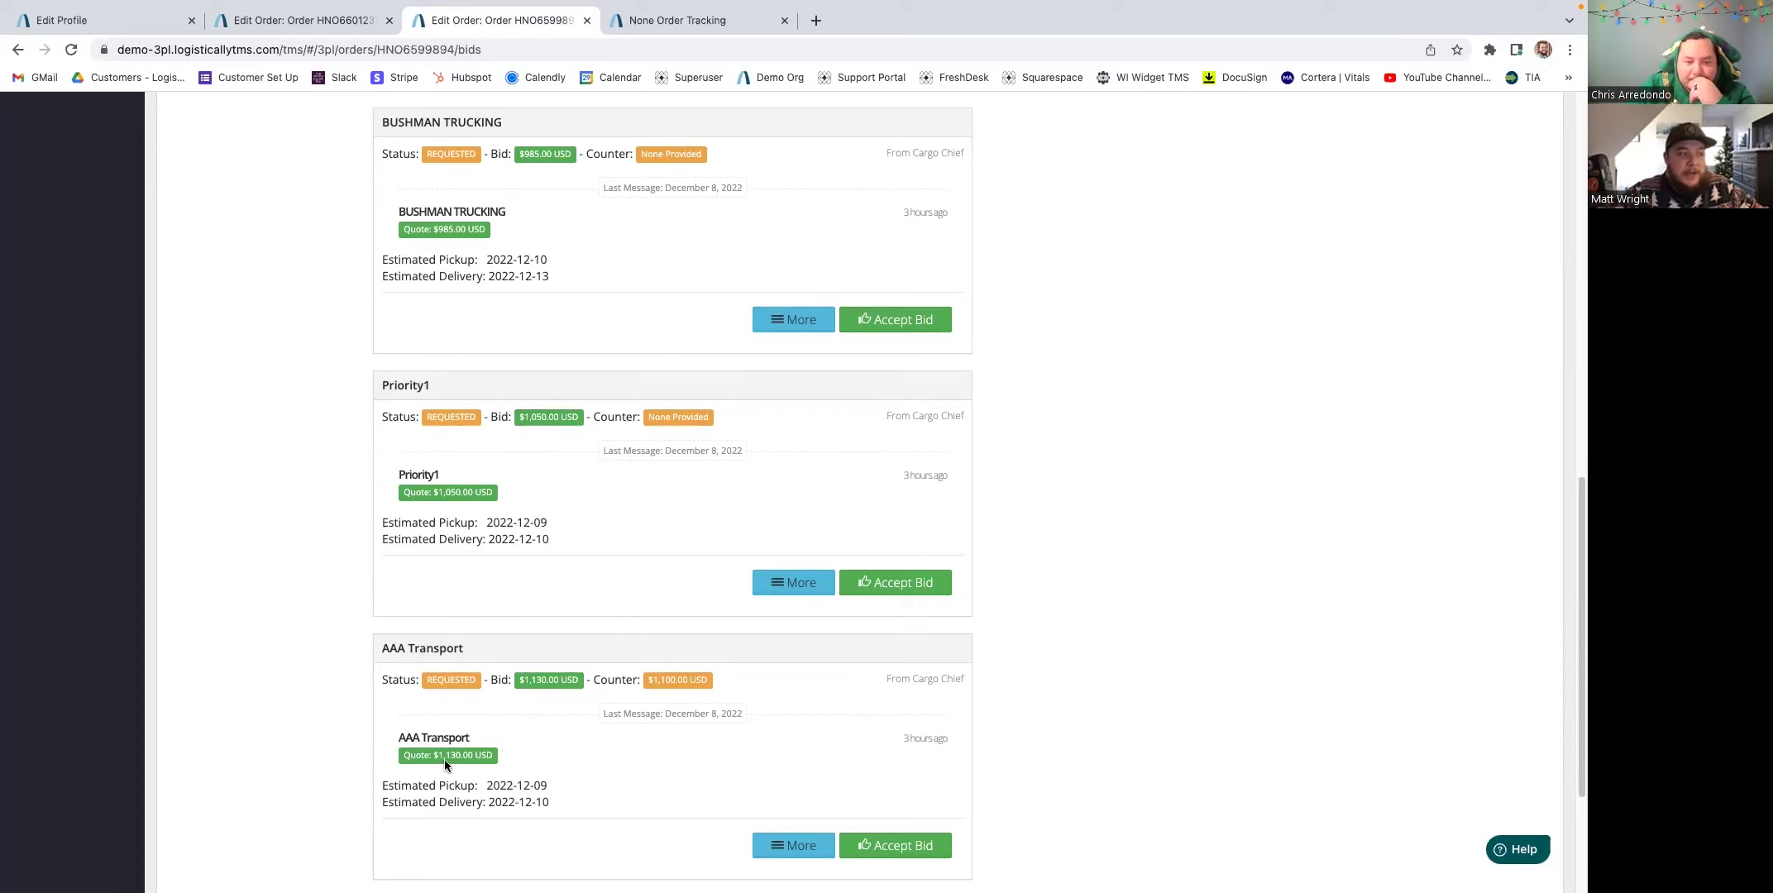
left_click_drag(399, 123, 502, 122)
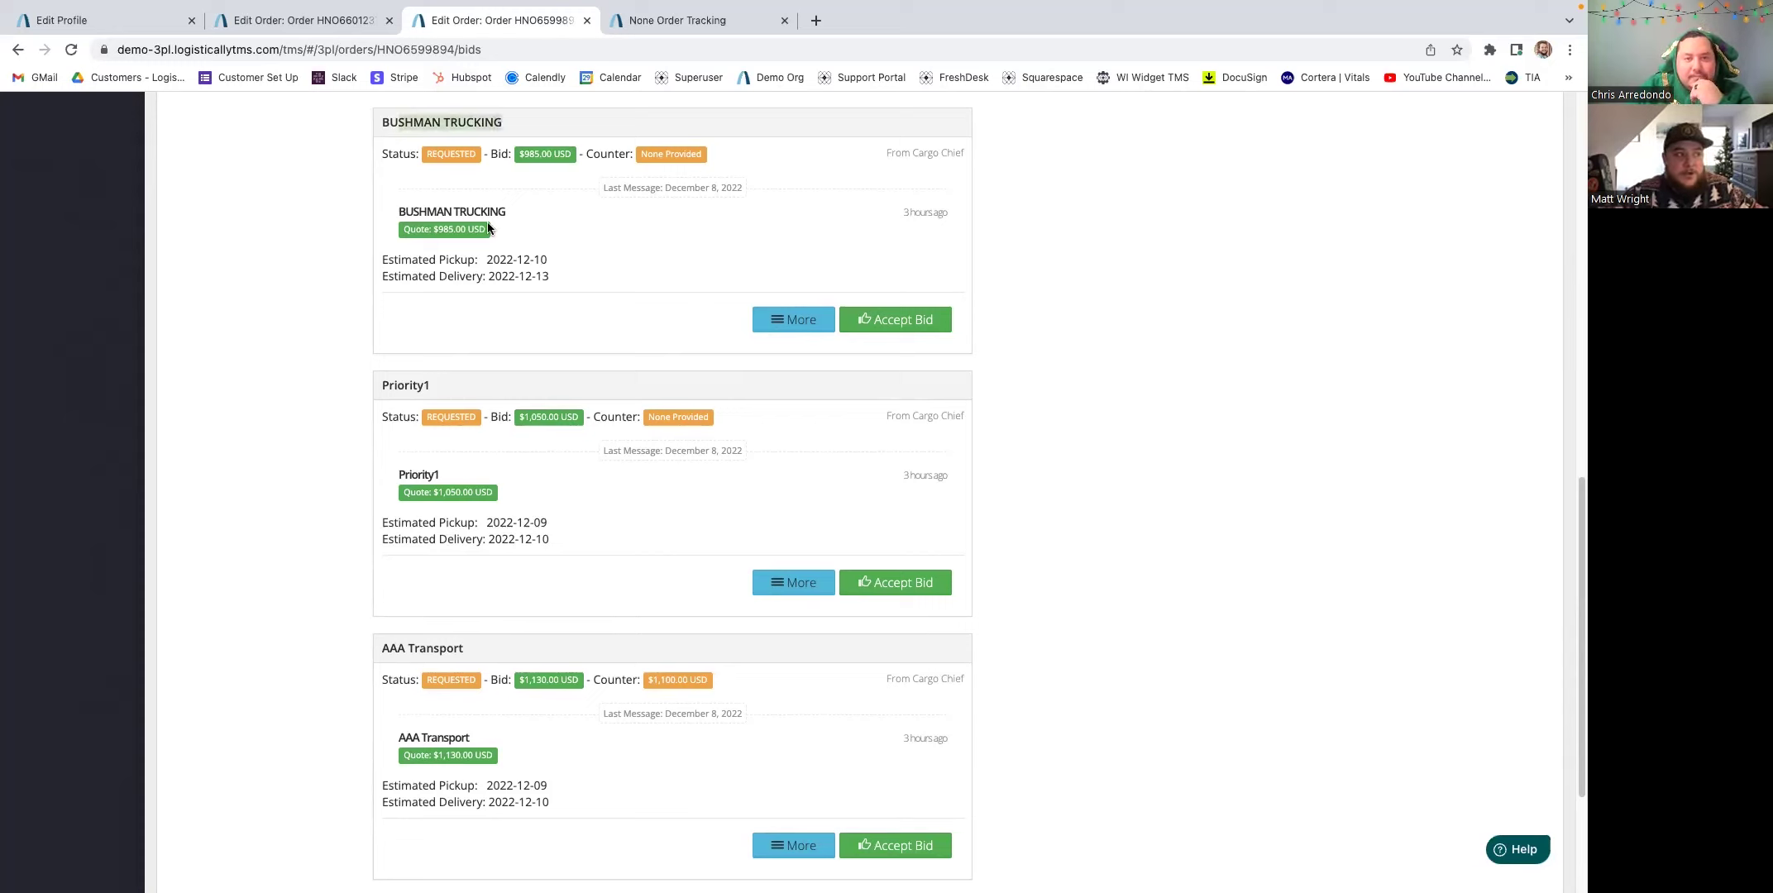
Step: Expand the AAA Transport bid and examine its reply form with the message and counter bid fields
left_click(796, 845)
scroll(1569, 592, "down", 5)
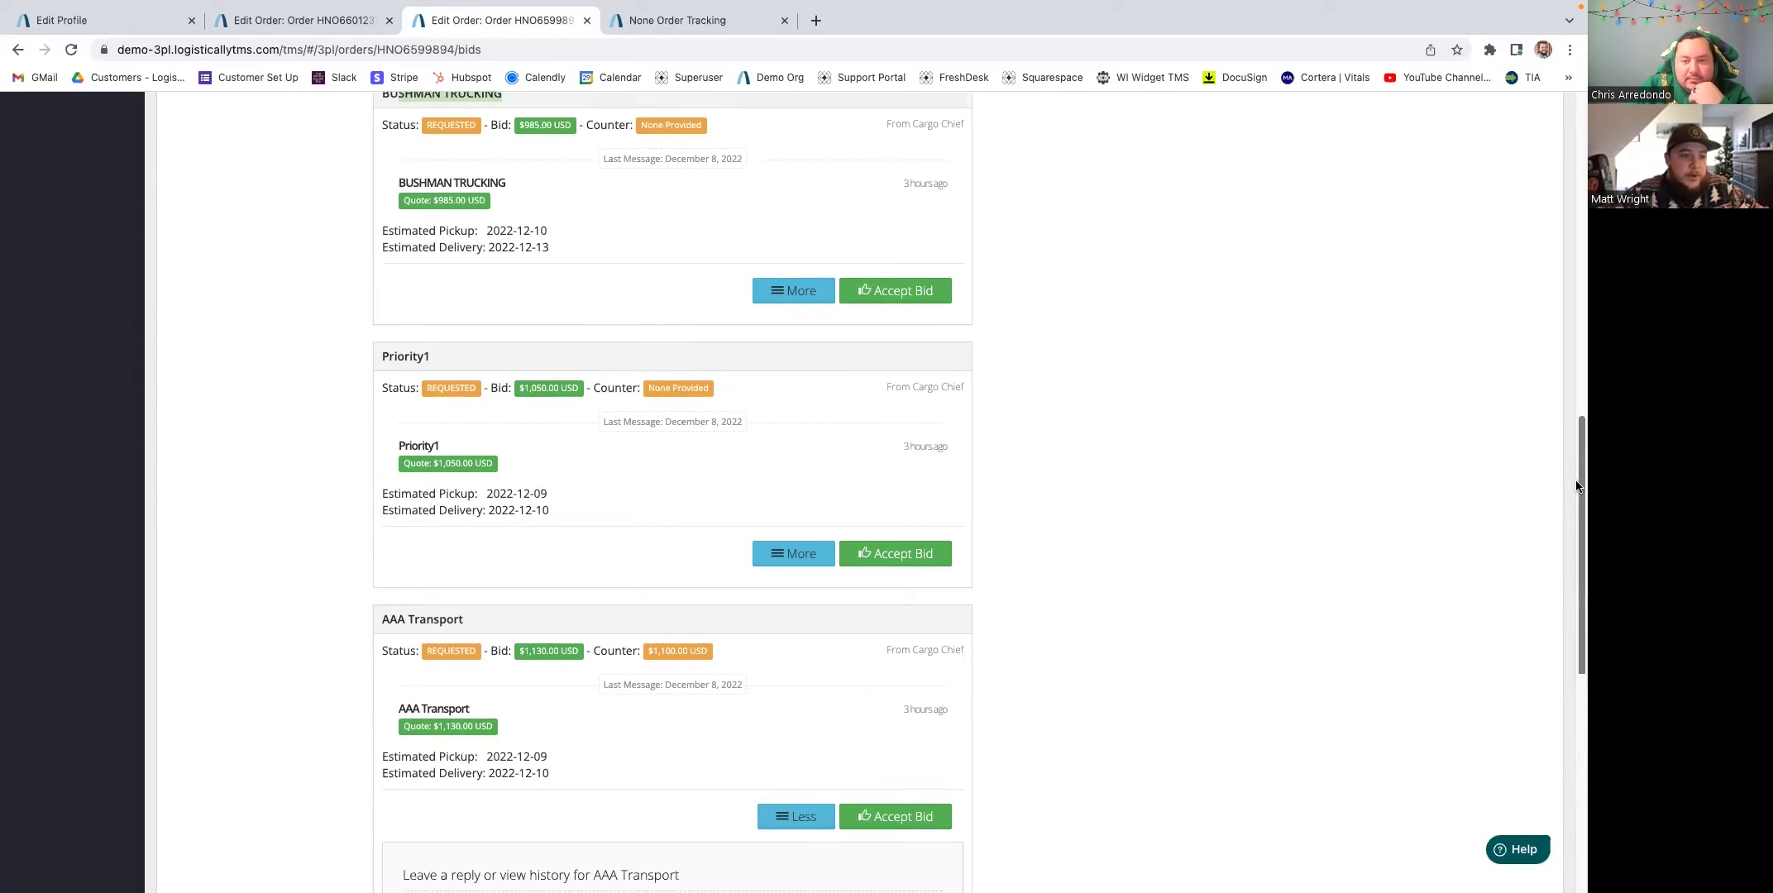
left_click(489, 622)
left_click(550, 704)
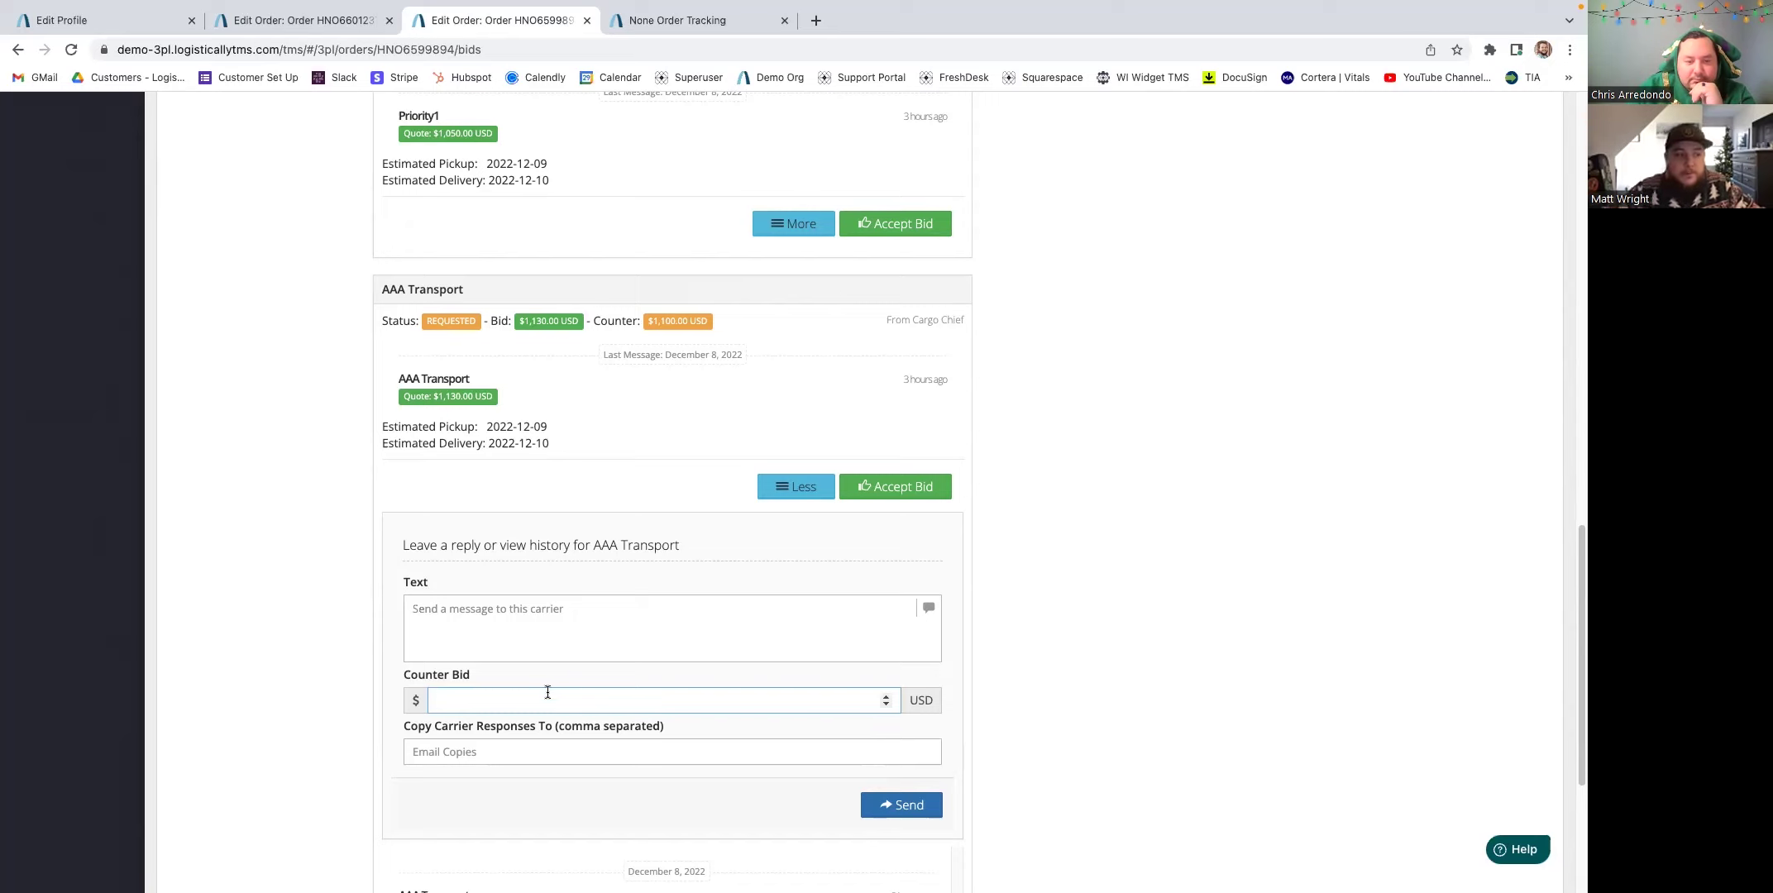
Step: Accept AAA Transport's bid, confirm the acceptance, and check the bid list
left_click(902, 487)
left_click(583, 249)
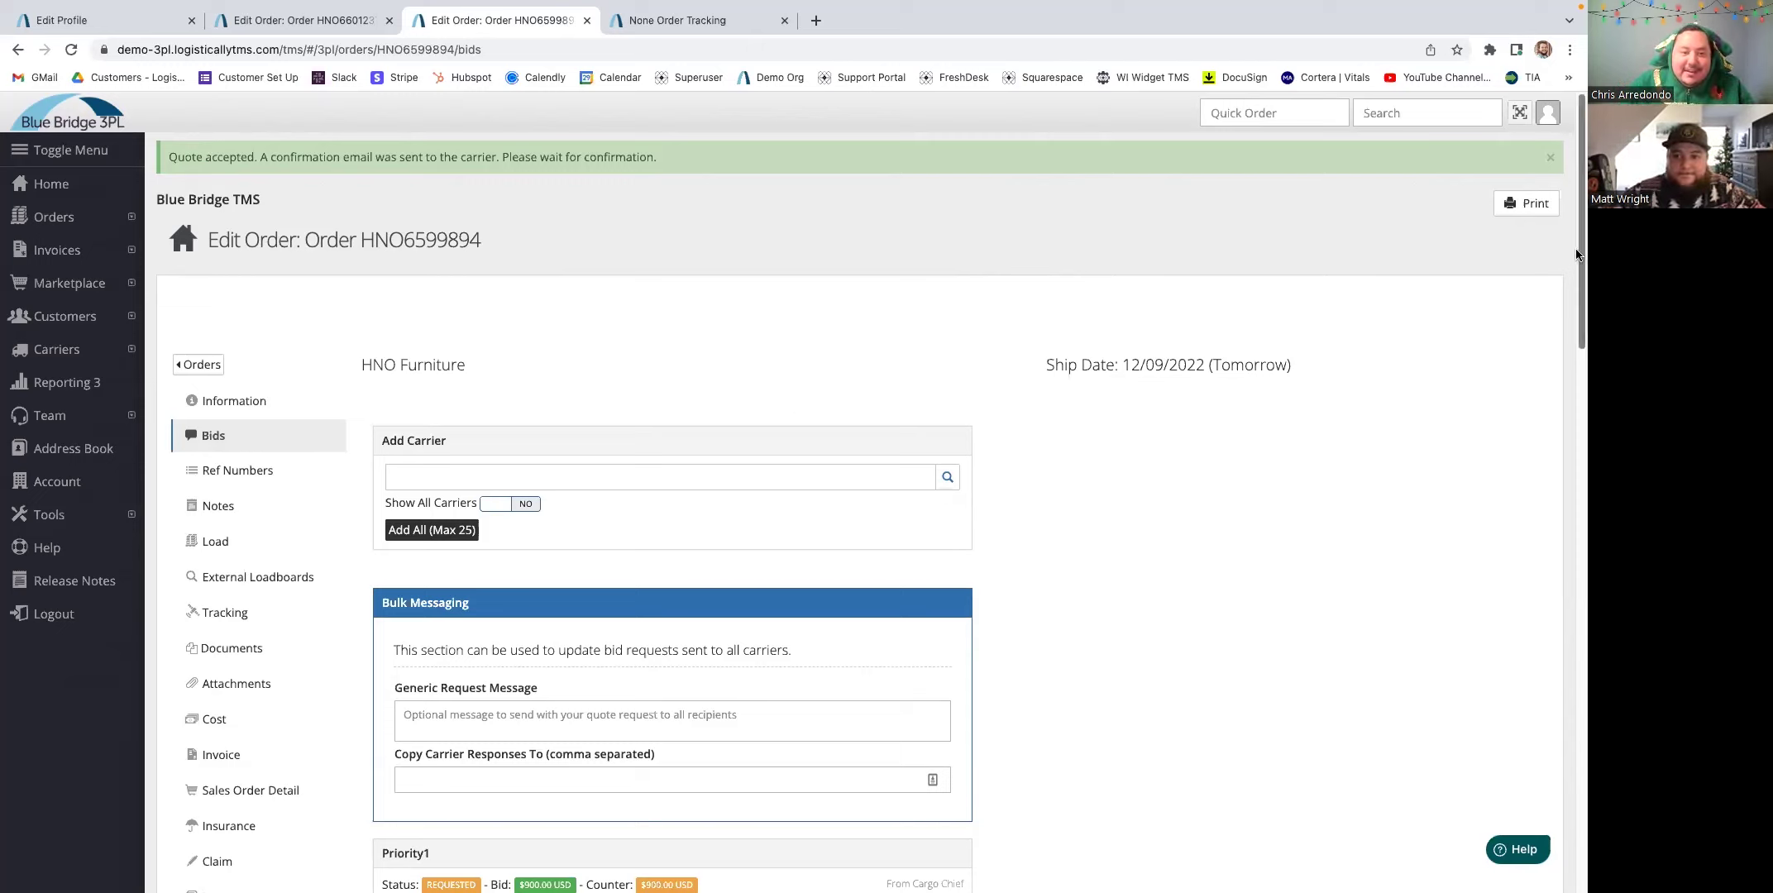
left_click_drag(1577, 255, 1564, 488)
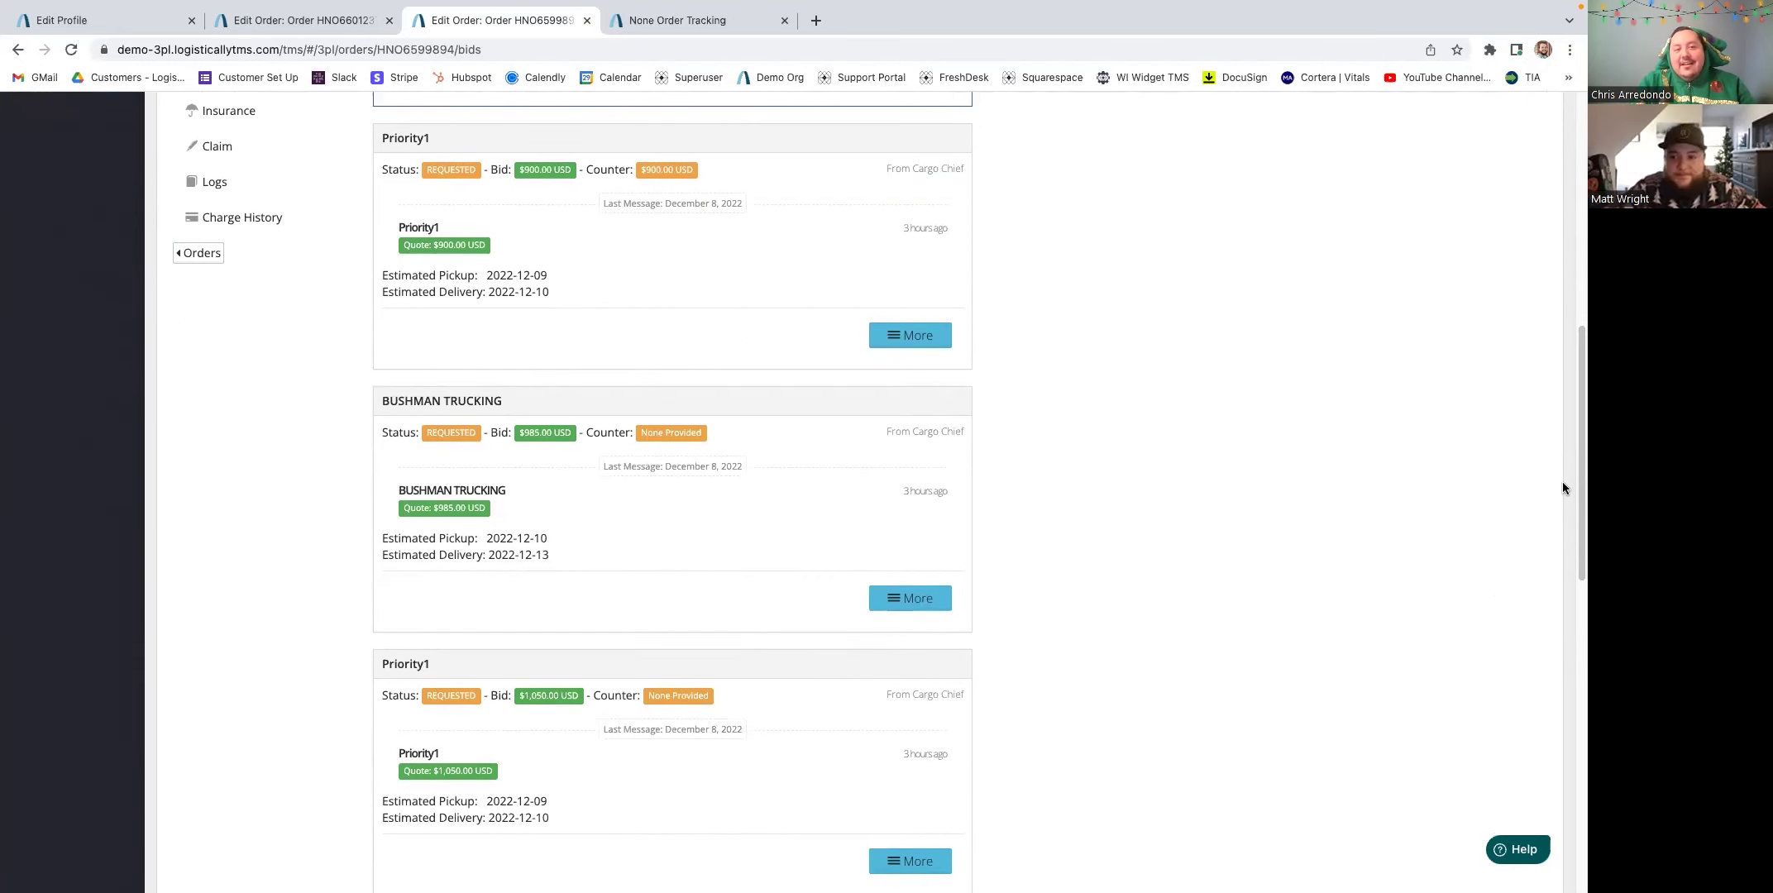